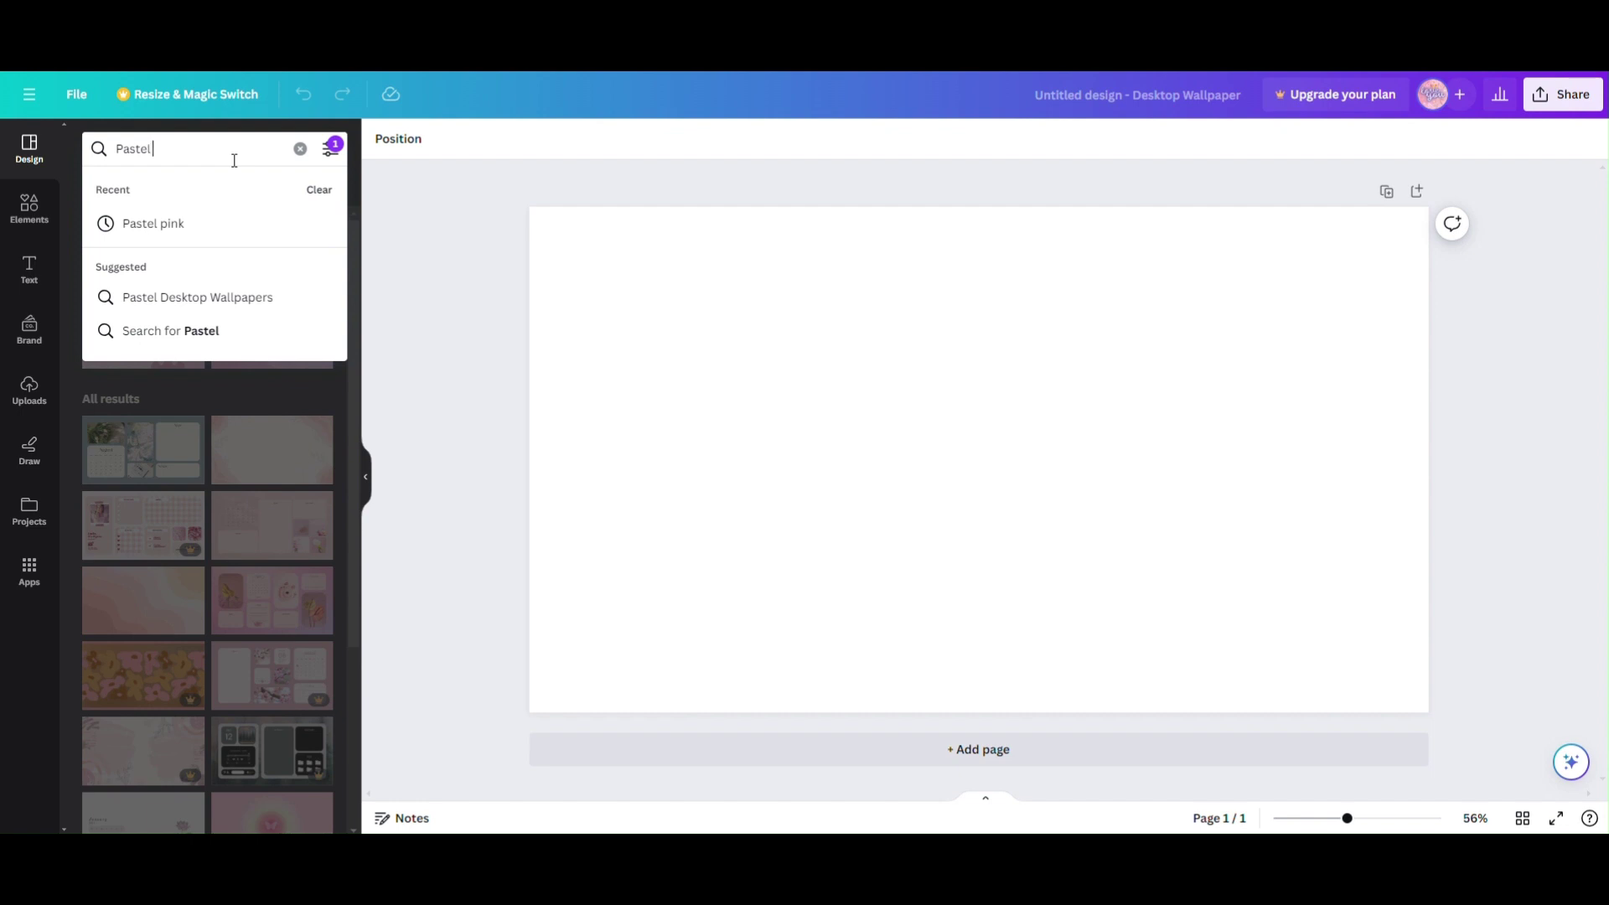
- Search the templates for Pastel Pink and apply the pink Dream Big desktop wallpaper template to the blank page
{"action": "type", "text": "nk"}
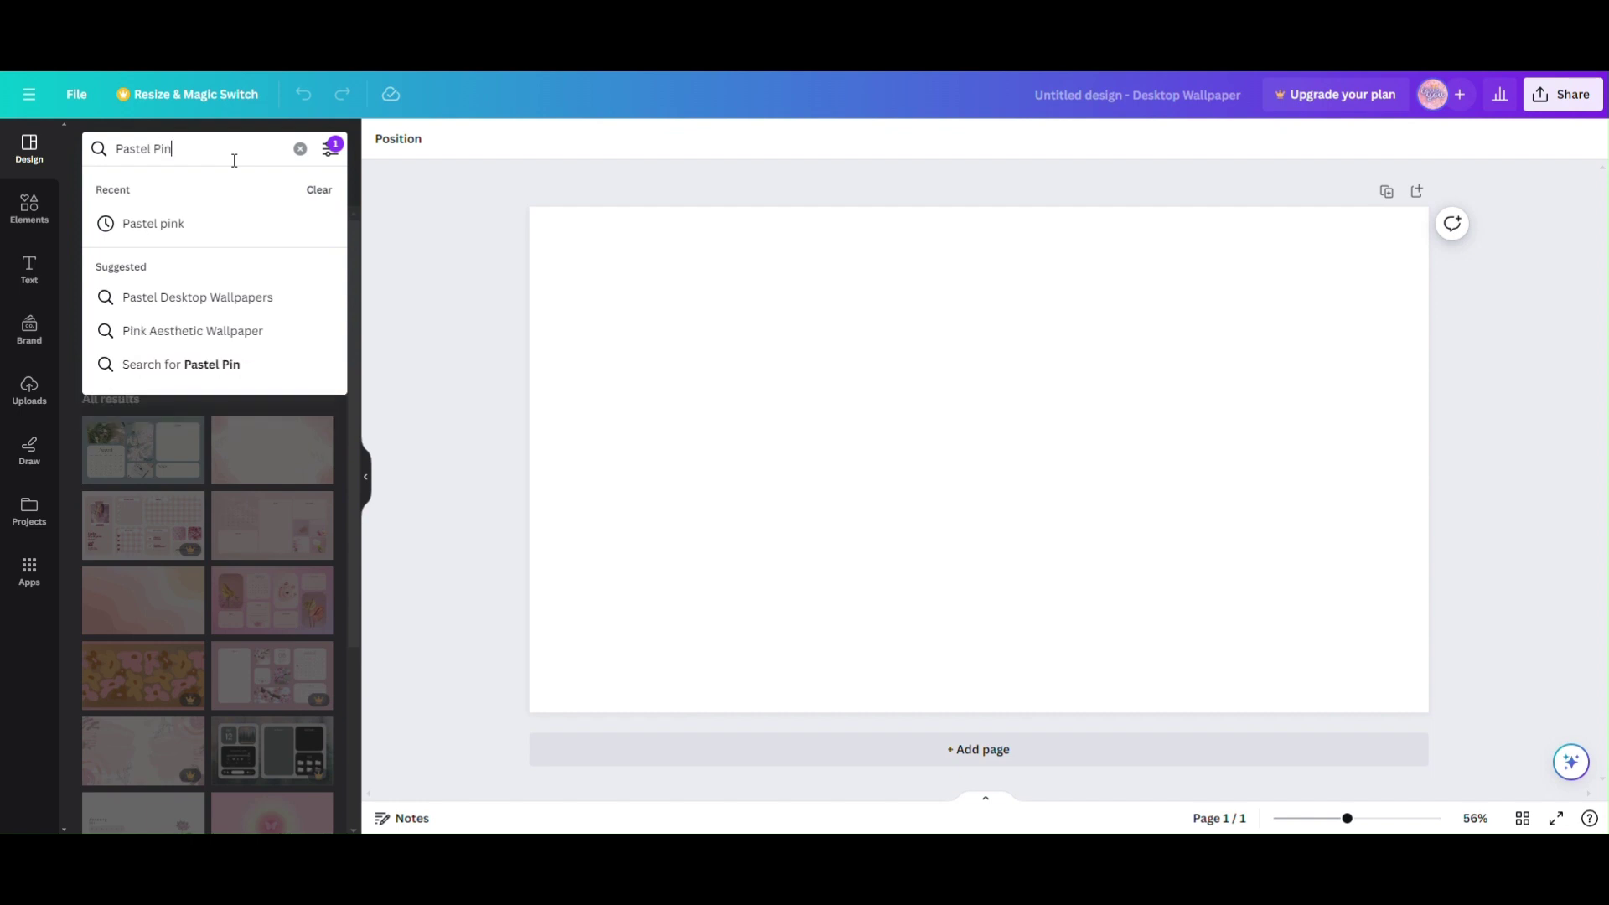
{"action": "key", "text": "Return"}
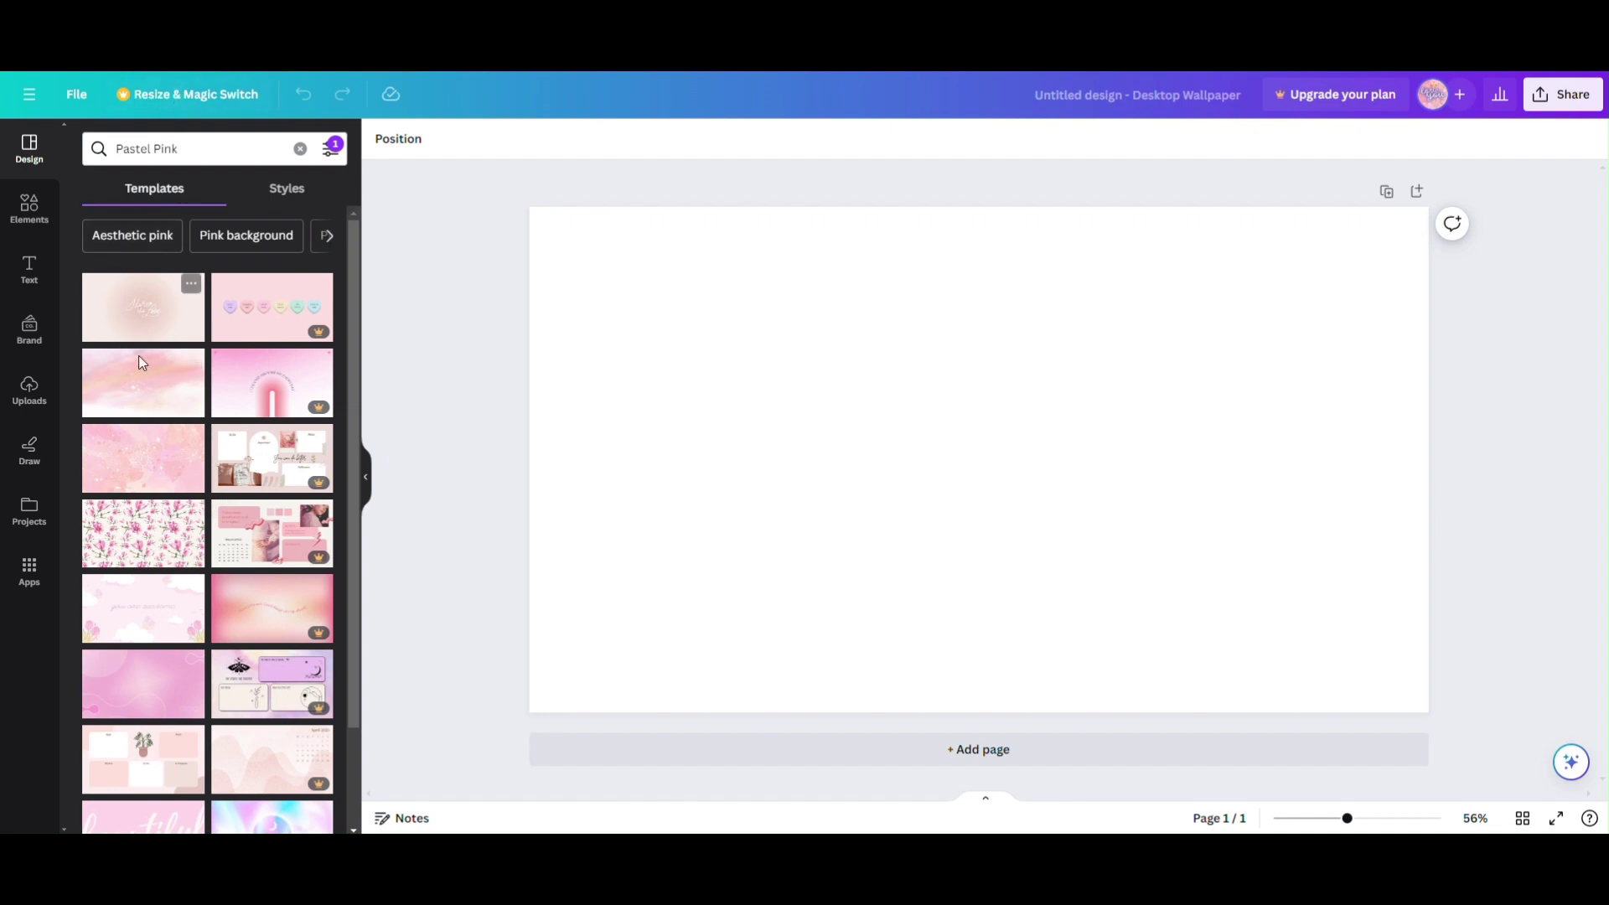
{"action": "scroll", "coordinate": [174, 315], "scroll_direction": "down", "scroll_amount": 5}
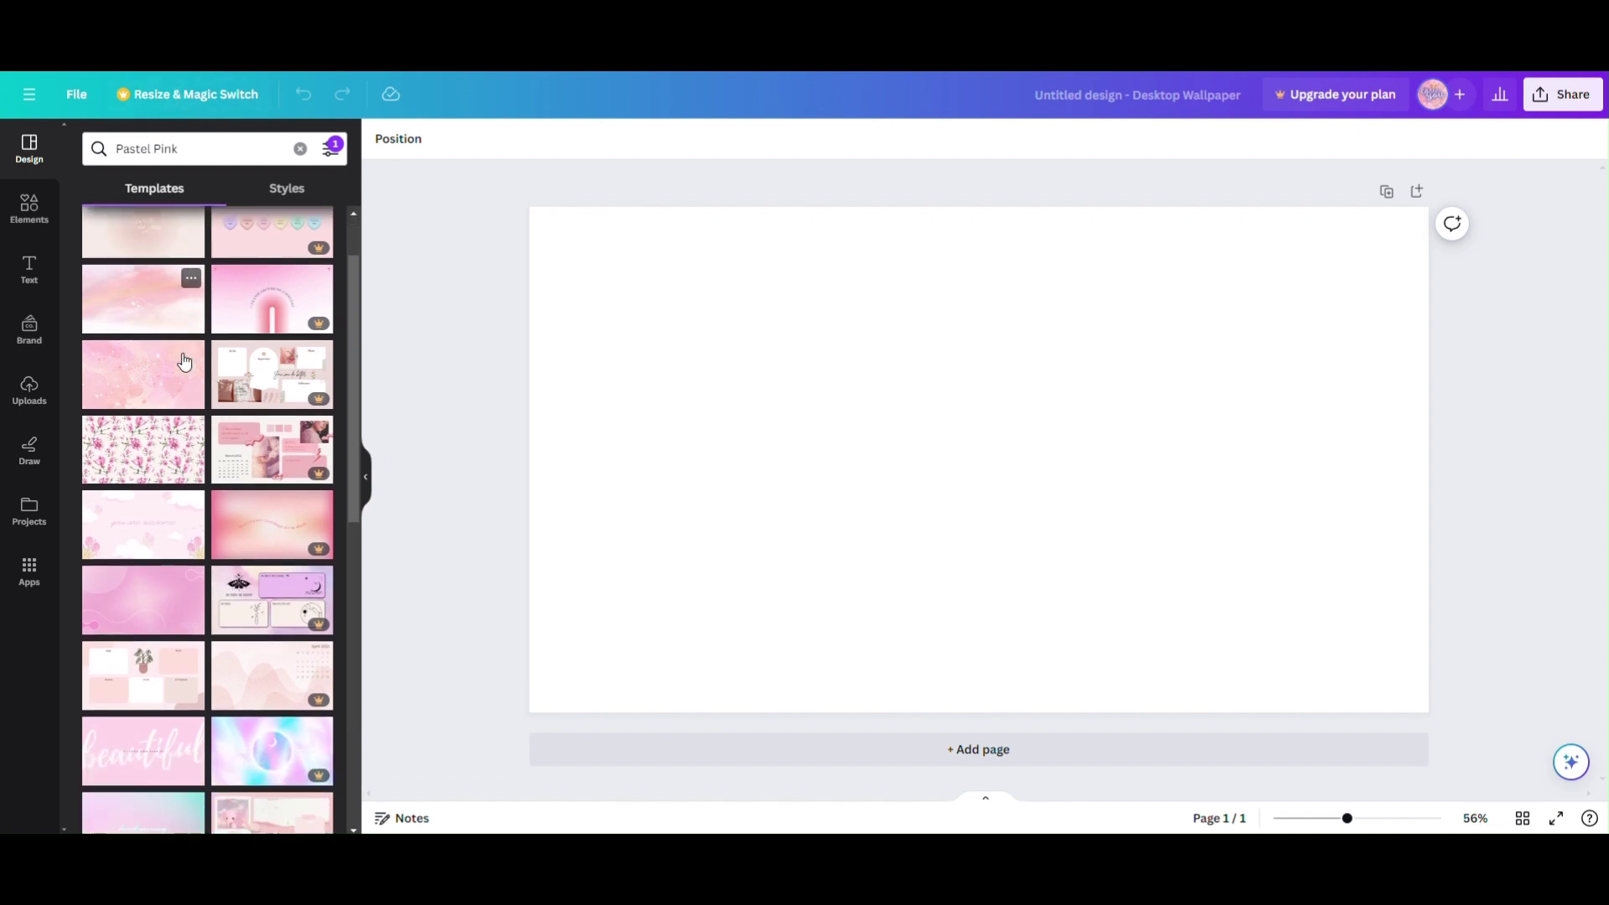
{"action": "scroll", "coordinate": [178, 465], "scroll_direction": "down", "scroll_amount": 1}
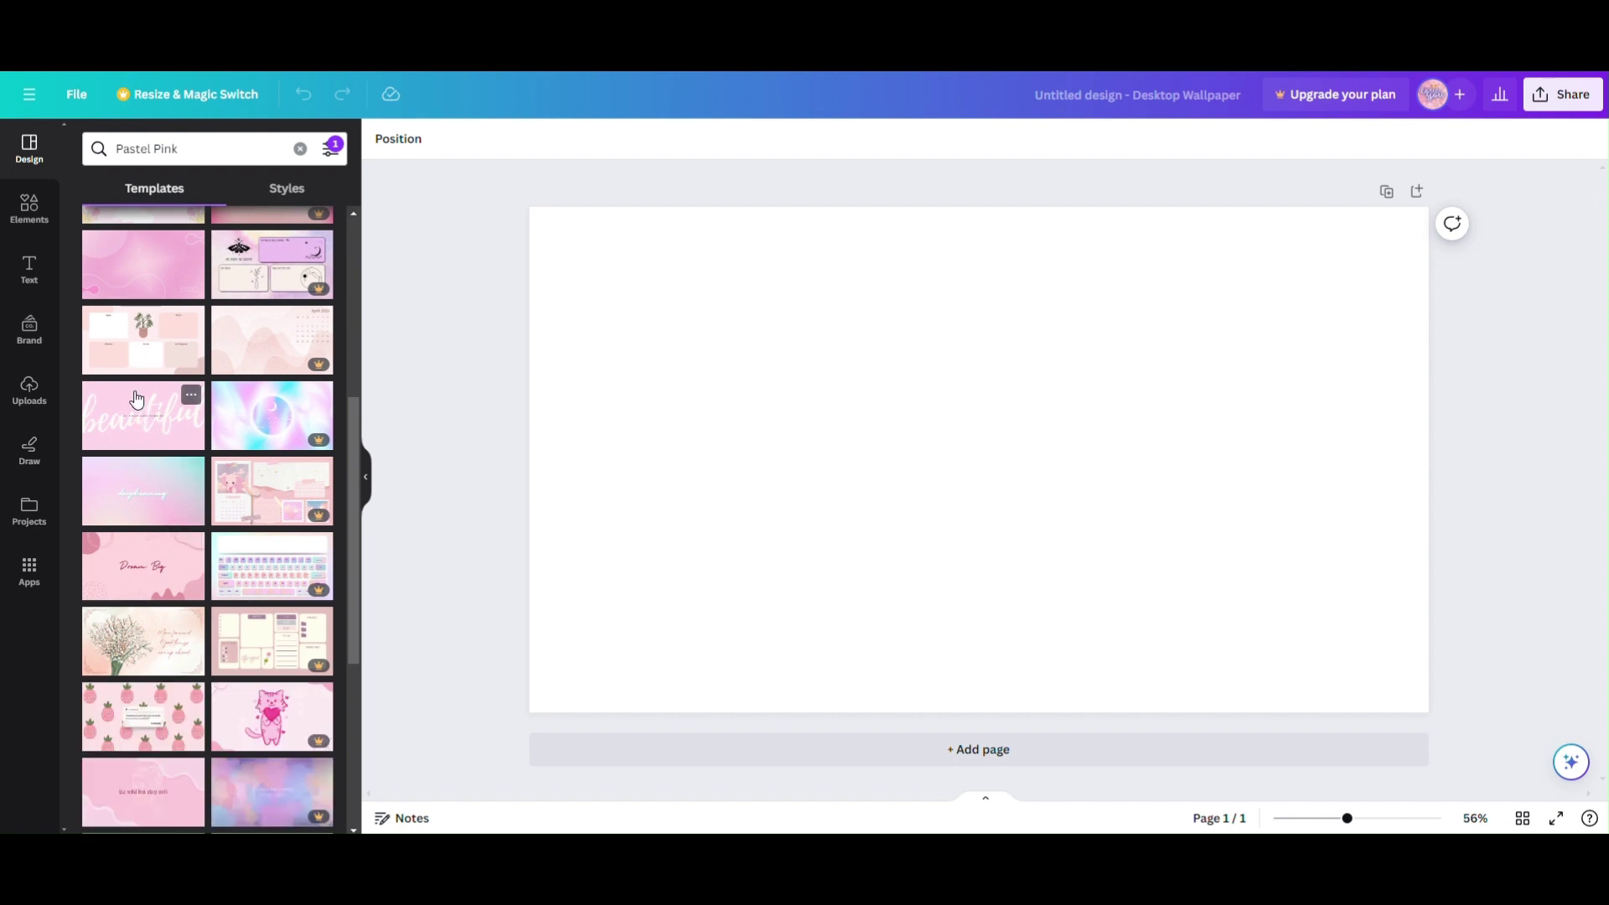
{"action": "scroll", "coordinate": [138, 398], "scroll_direction": "down", "scroll_amount": 3}
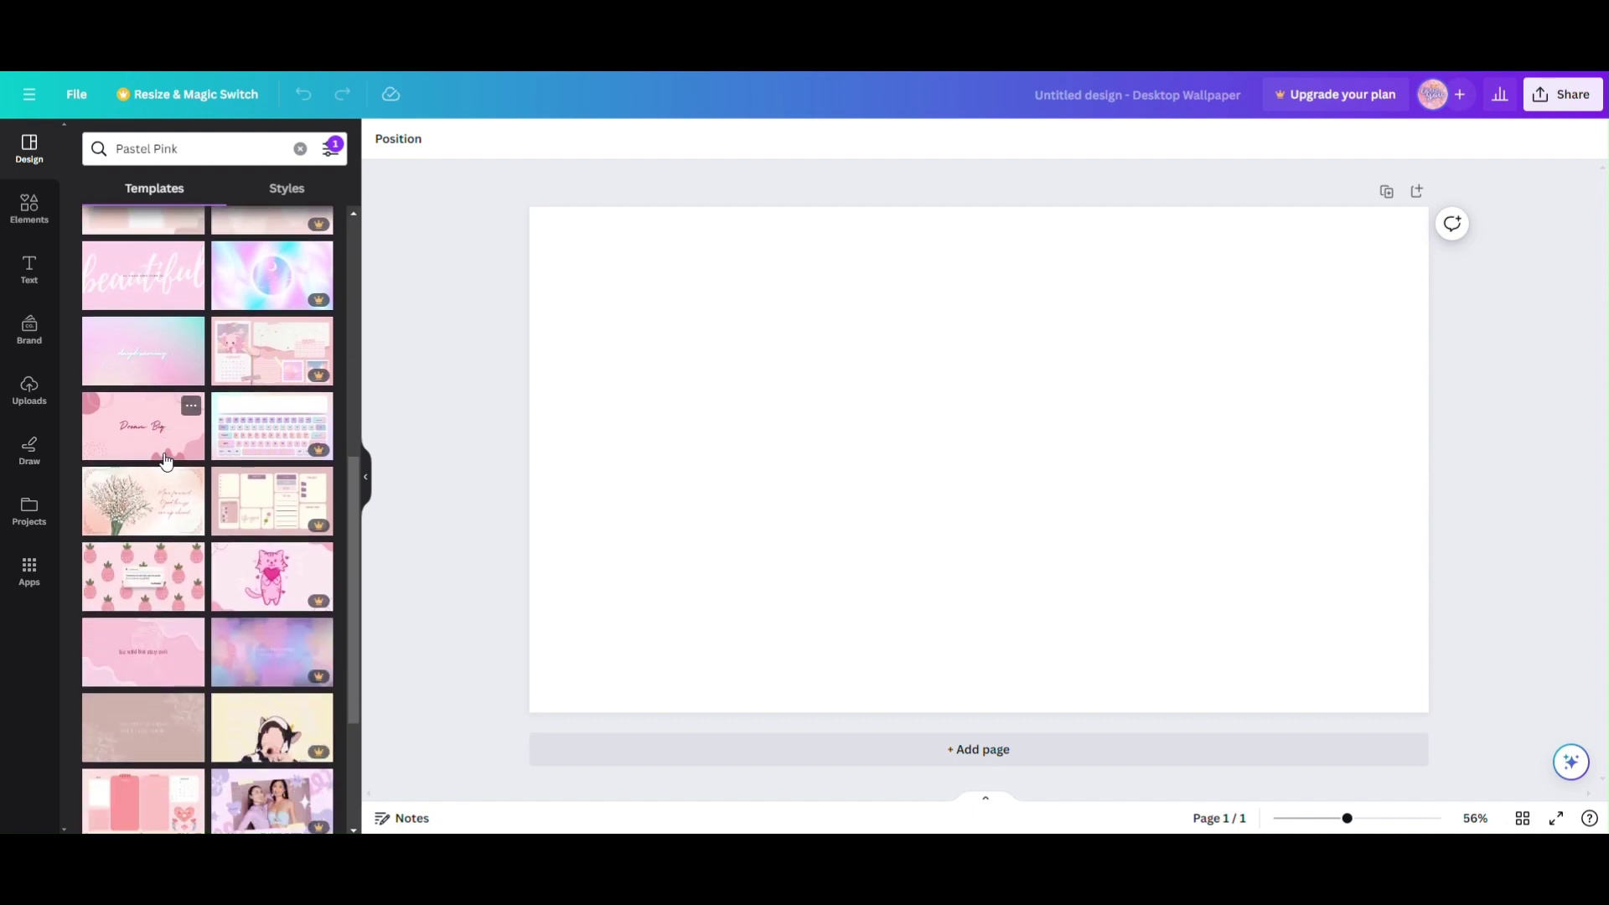
{"action": "left_click", "coordinate": [148, 391]}
- Delete the Dream Big text, the line art at the page's upper edge and the curved line in the upper-right corner
{"action": "left_click", "coordinate": [1008, 459]}
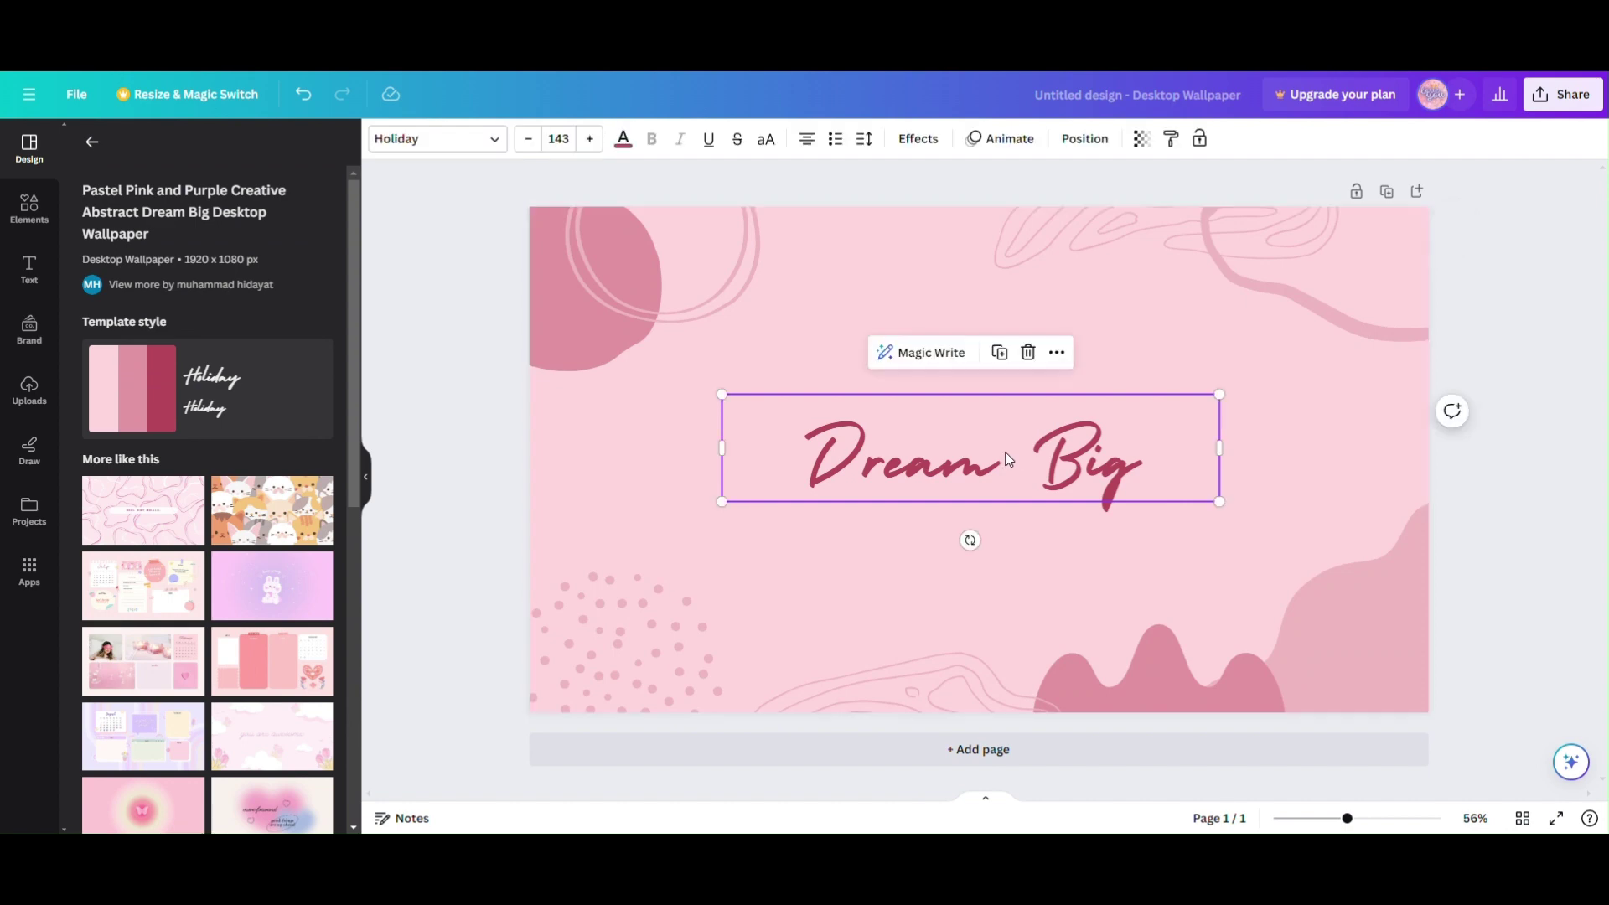
{"action": "left_click", "coordinate": [1028, 352]}
{"action": "left_click", "coordinate": [1135, 240]}
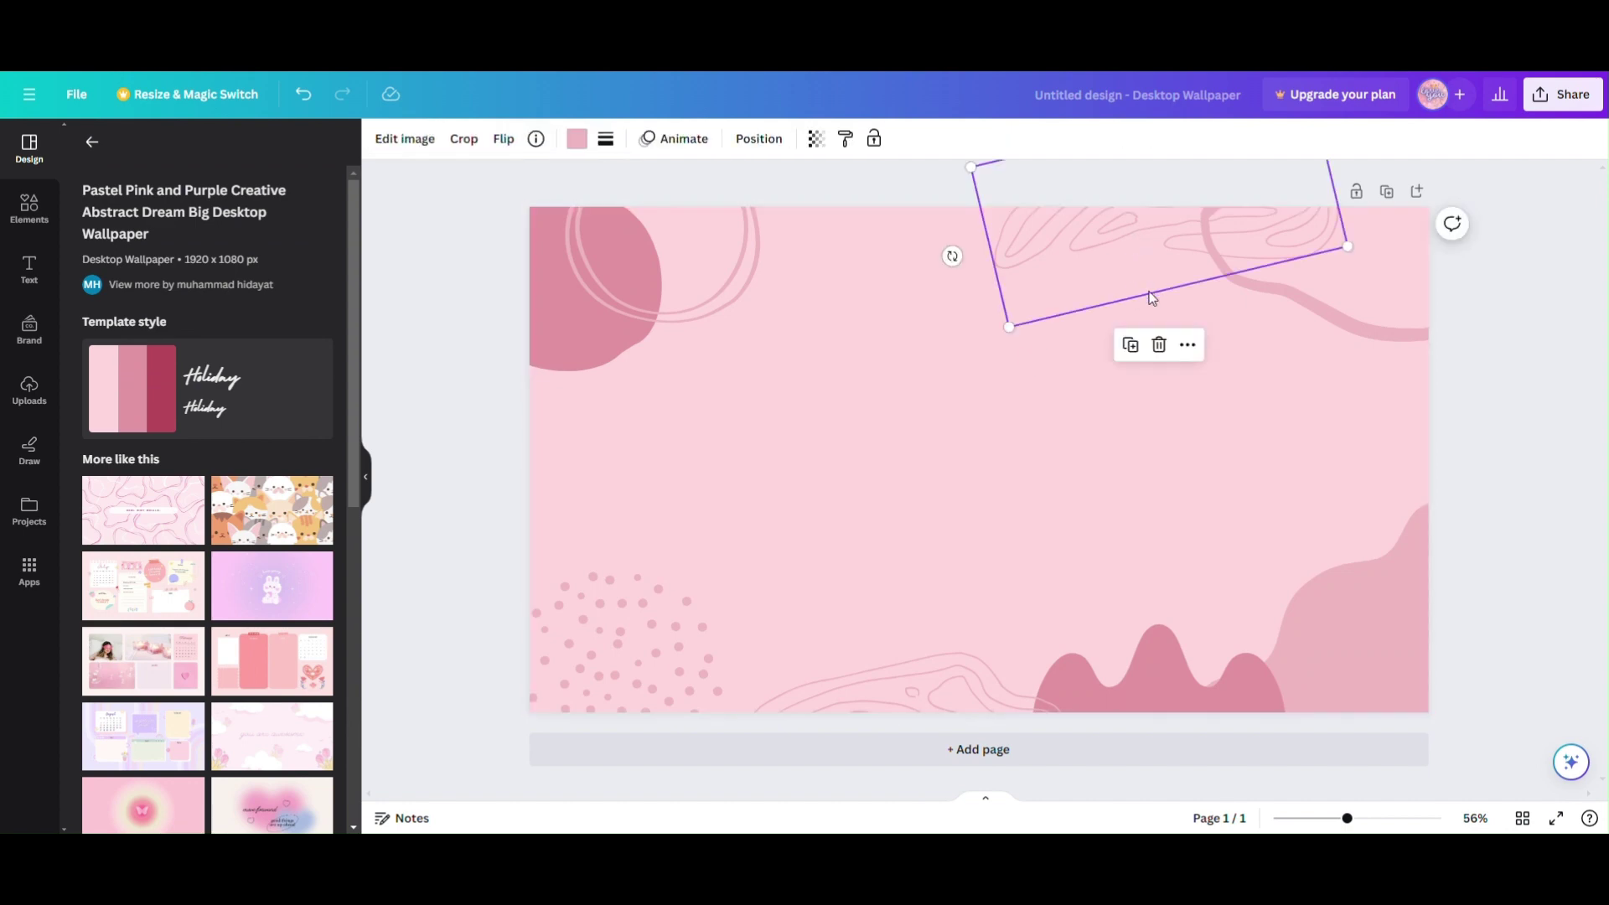
{"action": "left_click", "coordinate": [1157, 341]}
{"action": "left_click", "coordinate": [1324, 243]}
{"action": "left_click", "coordinate": [1327, 381]}
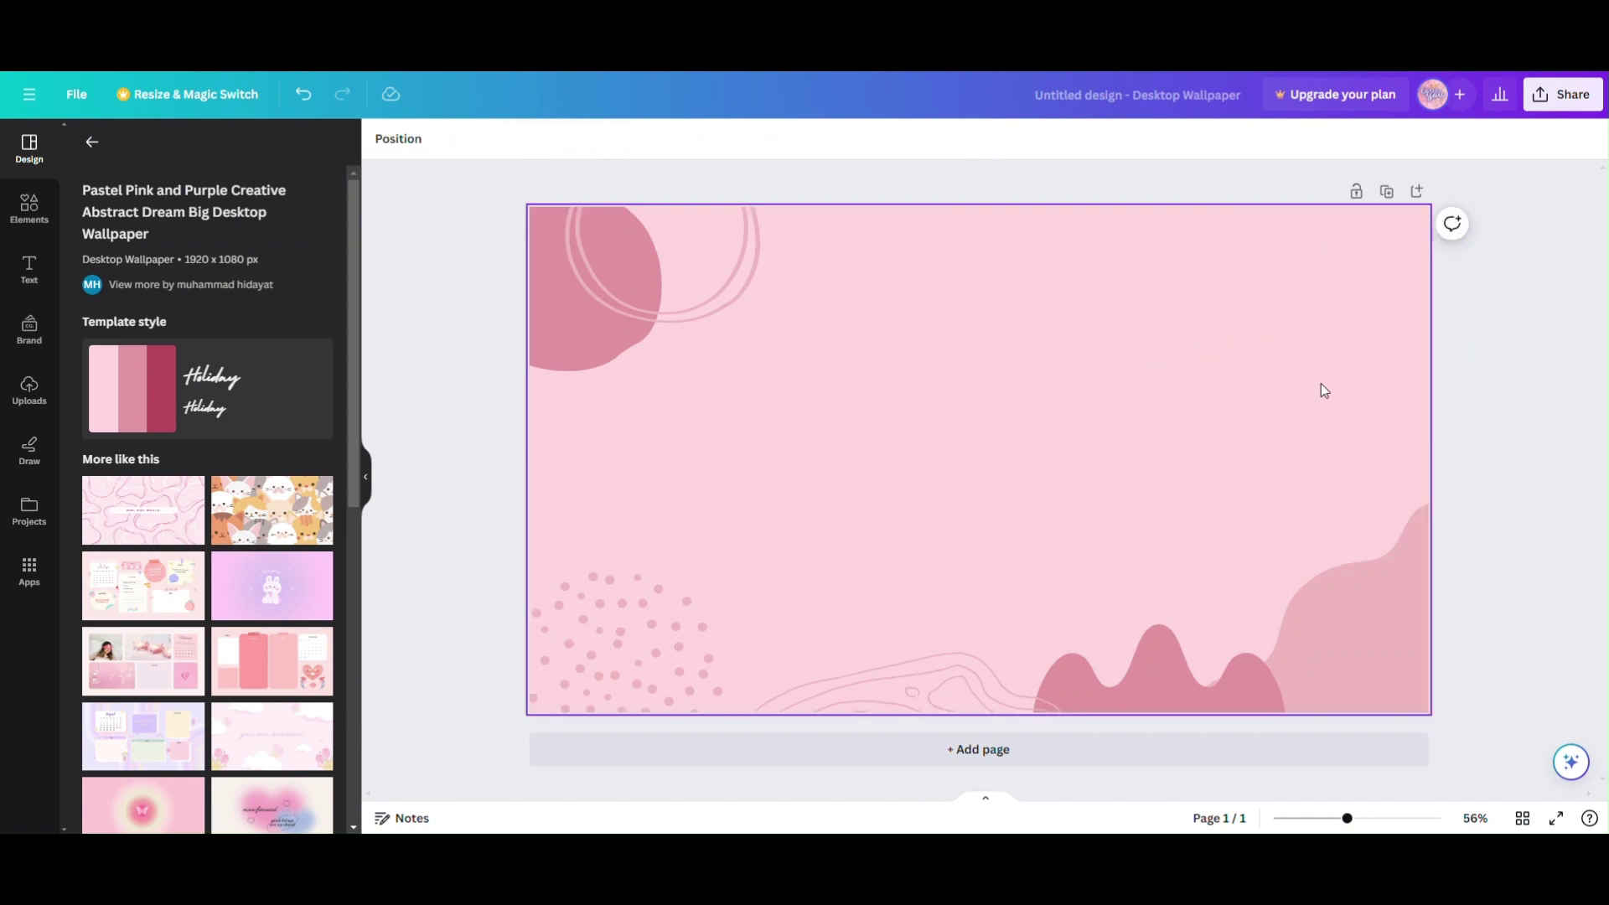
- Delete the wavy shape, the three-peaked blob and the contour line art along the page's lower edge
{"action": "left_click", "coordinate": [1387, 632]}
{"action": "left_click", "coordinate": [1315, 460]}
{"action": "left_click", "coordinate": [1234, 675]}
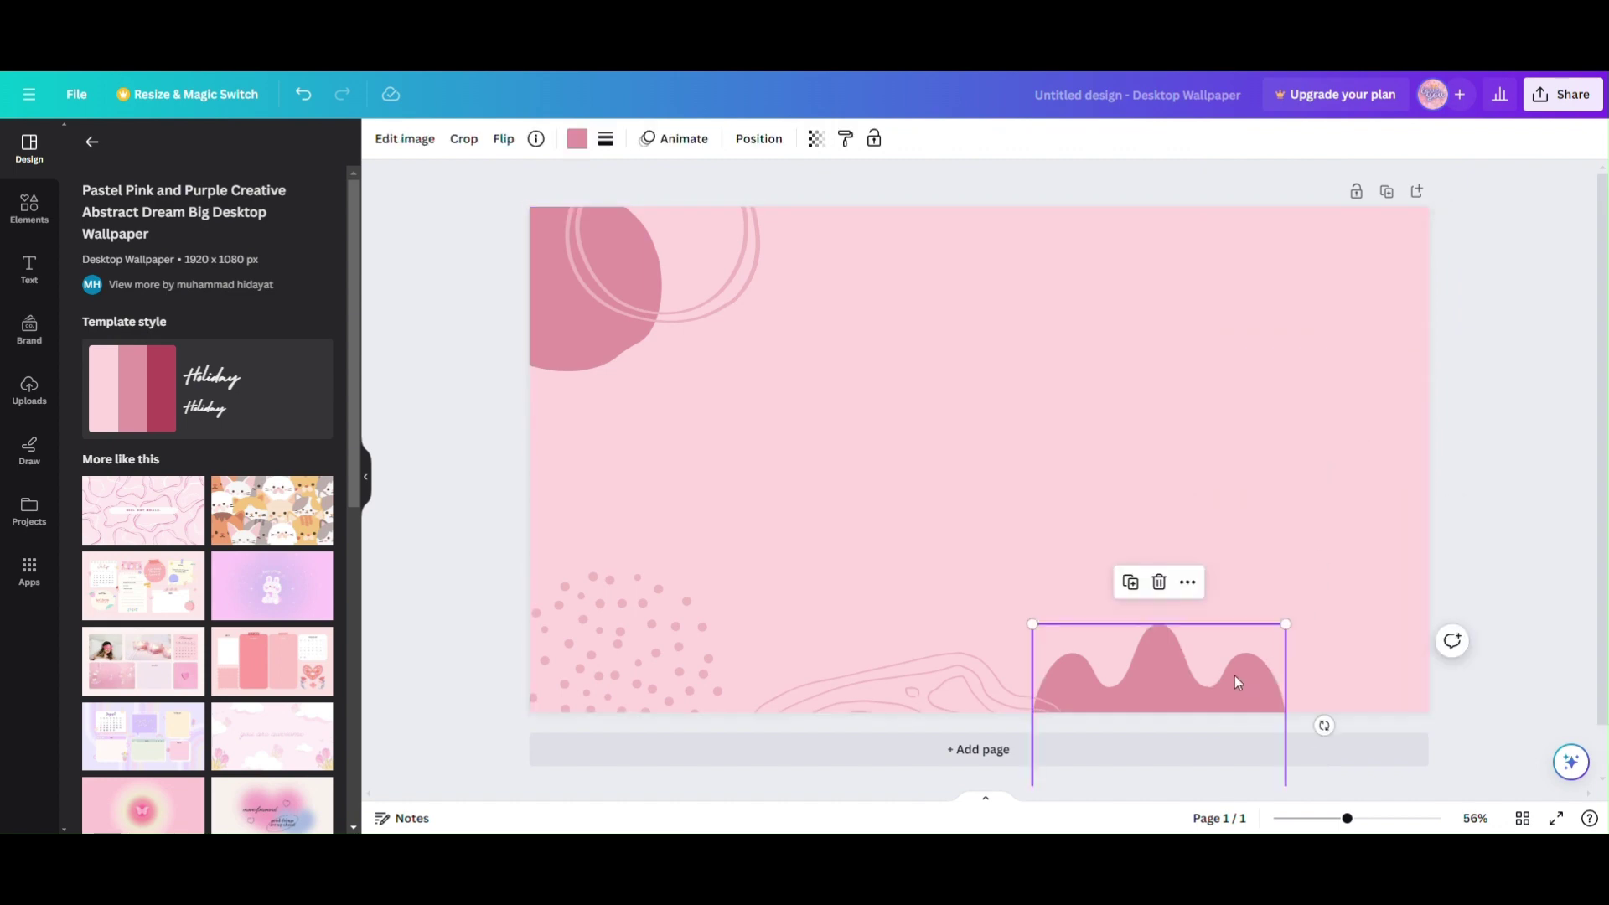
{"action": "left_click", "coordinate": [1161, 584]}
{"action": "left_click", "coordinate": [898, 689]}
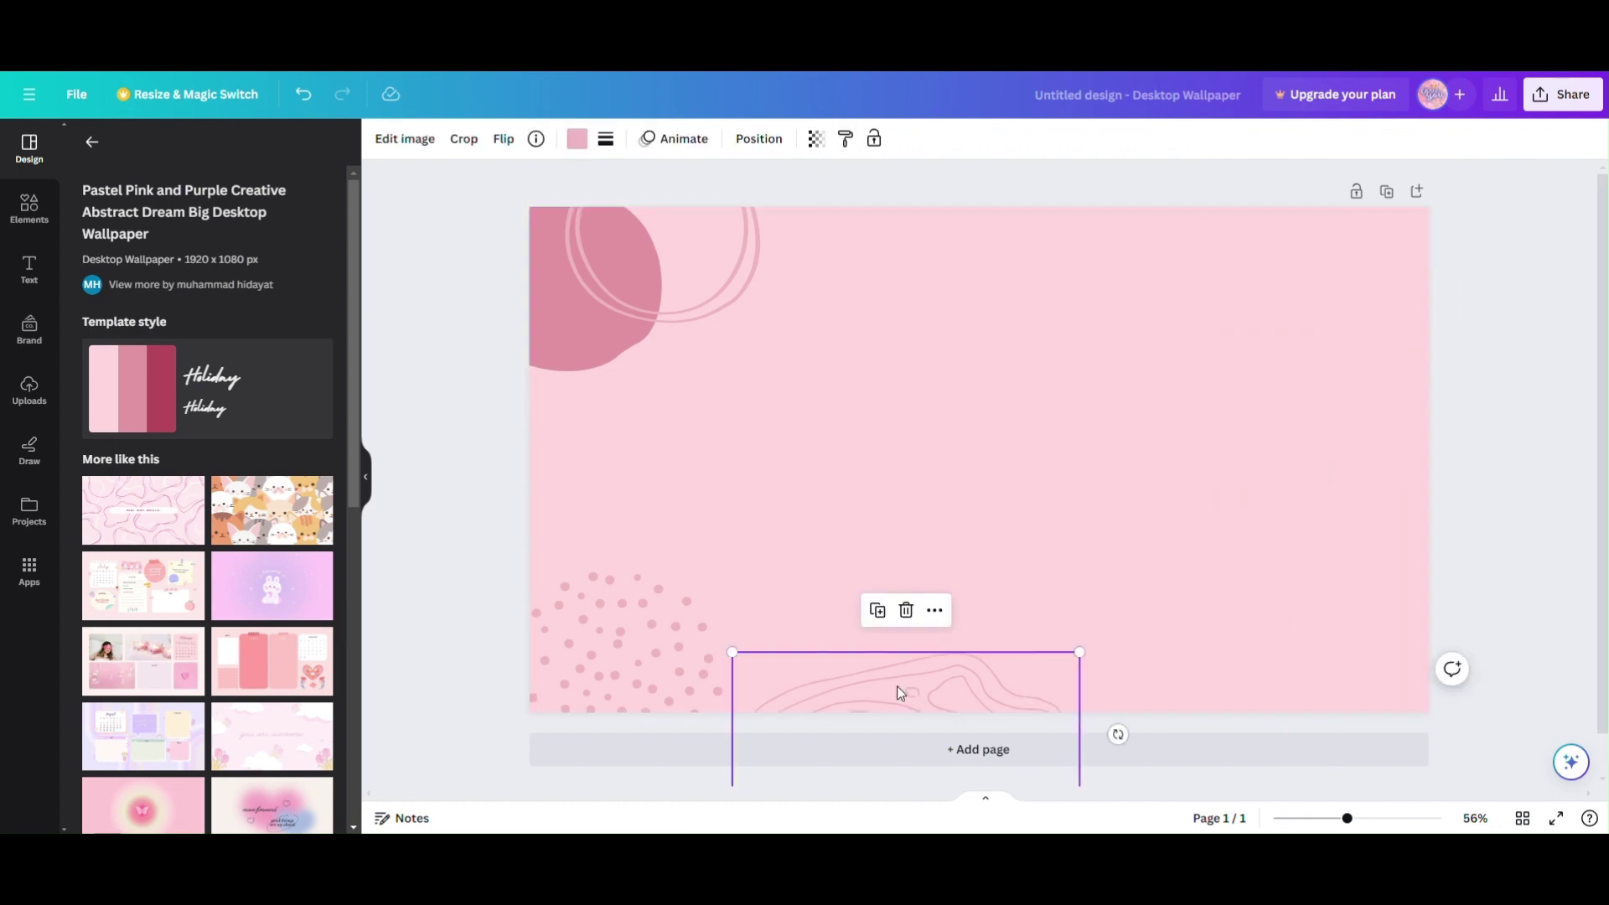
{"action": "left_click", "coordinate": [905, 611]}
- Delete the dot pattern in the page's lower-left corner and the round blob with rings in the upper-left corner
{"action": "left_click", "coordinate": [565, 599]}
{"action": "left_click", "coordinate": [604, 533]}
{"action": "left_click", "coordinate": [620, 312]}
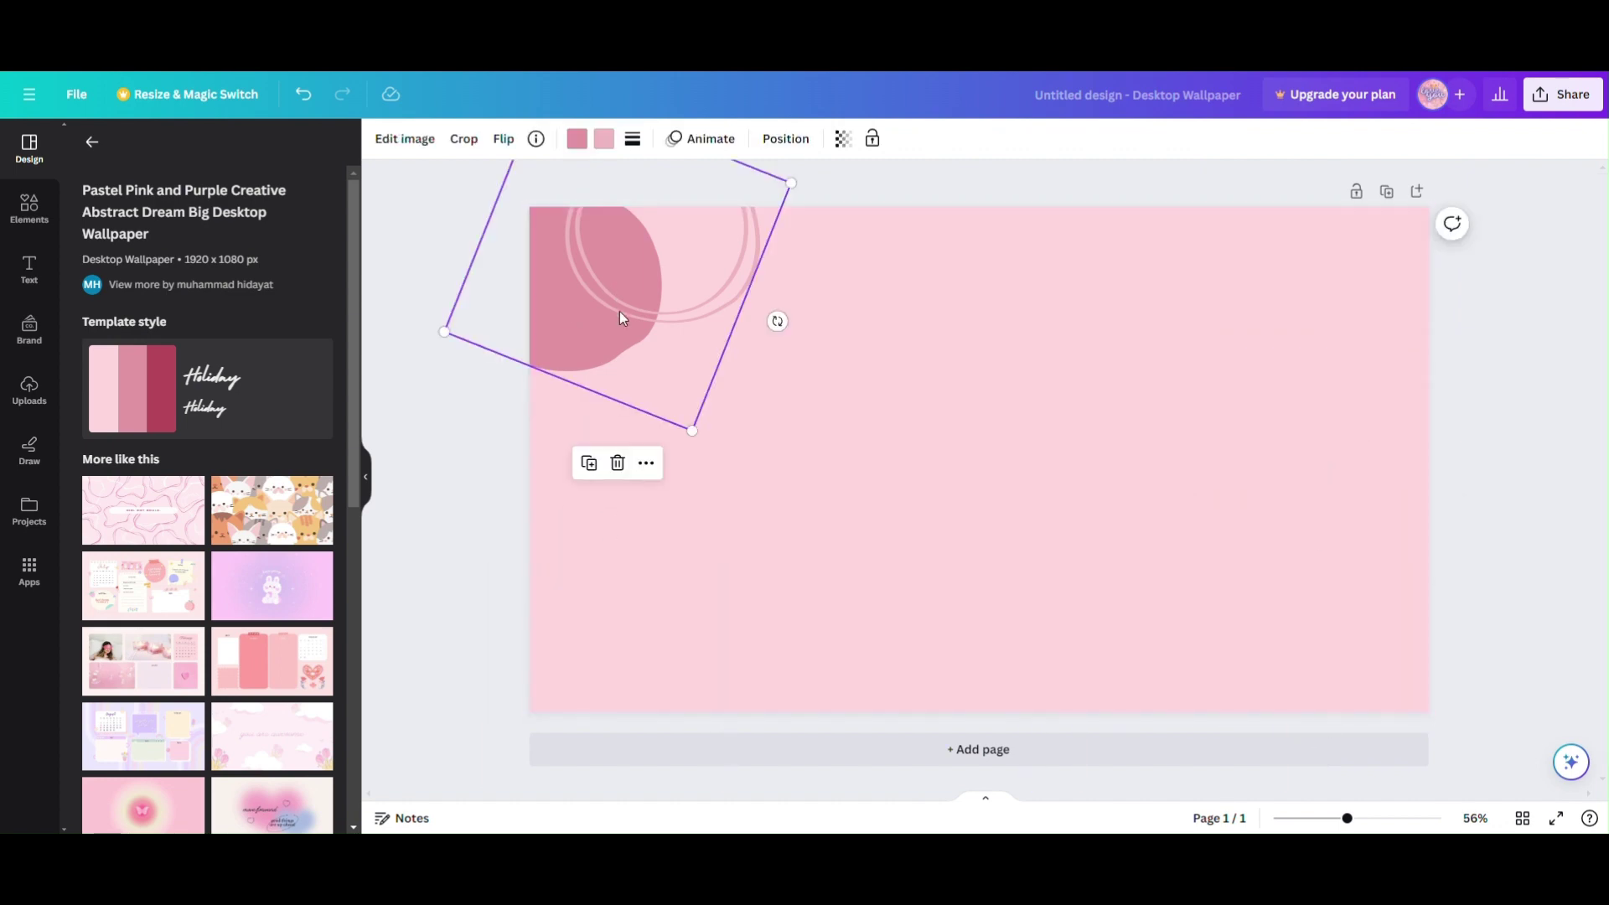
{"action": "left_click", "coordinate": [612, 465]}
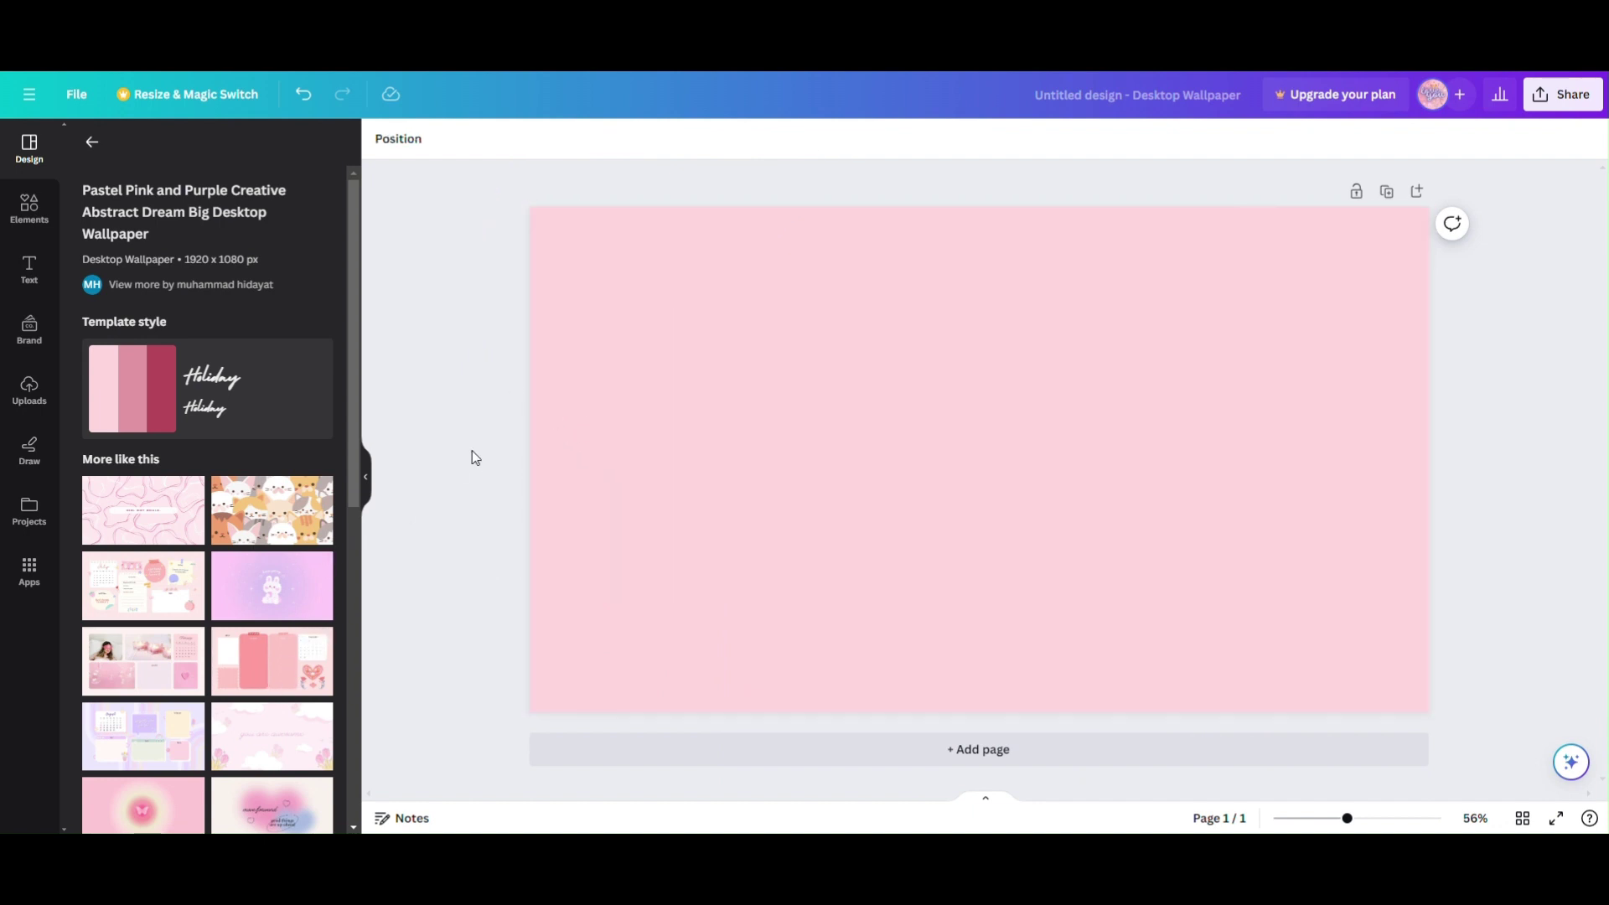
- Place a pink drip graphic in the page's upper-right corner and a second one, rotated 180 degrees, in the lower-left corner
{"action": "scroll", "coordinate": [223, 486], "scroll_direction": "down", "scroll_amount": 8}
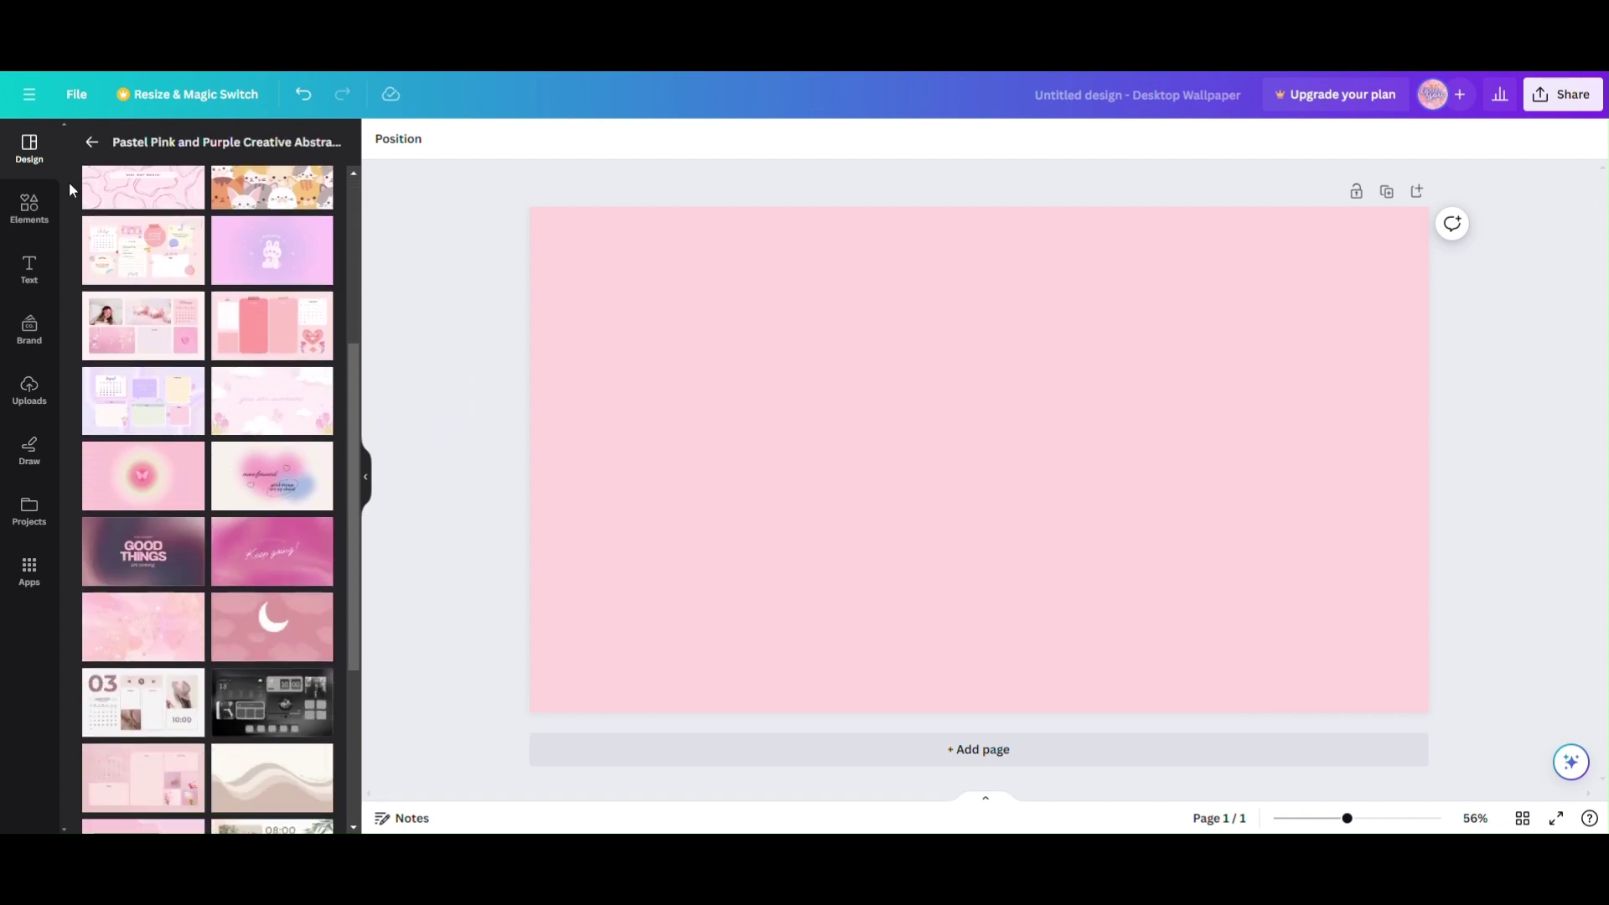
{"action": "left_click", "coordinate": [33, 205]}
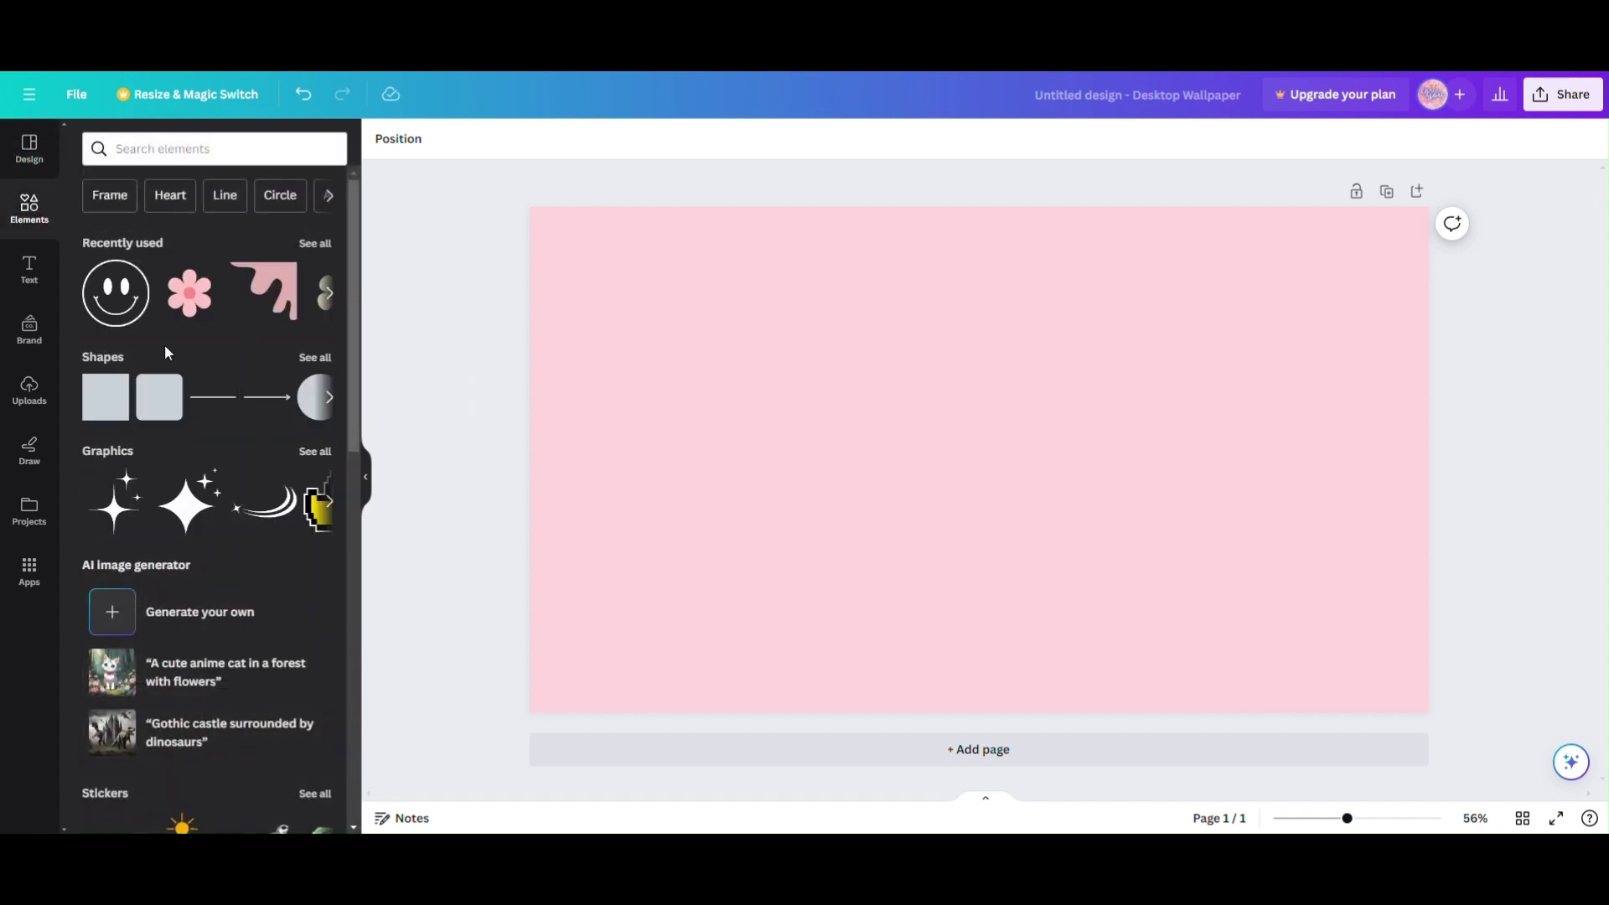
{"action": "left_click_drag", "start_coordinate": [280, 274], "coordinate": [1322, 259]}
{"action": "left_click_drag", "start_coordinate": [260, 275], "coordinate": [765, 557]}
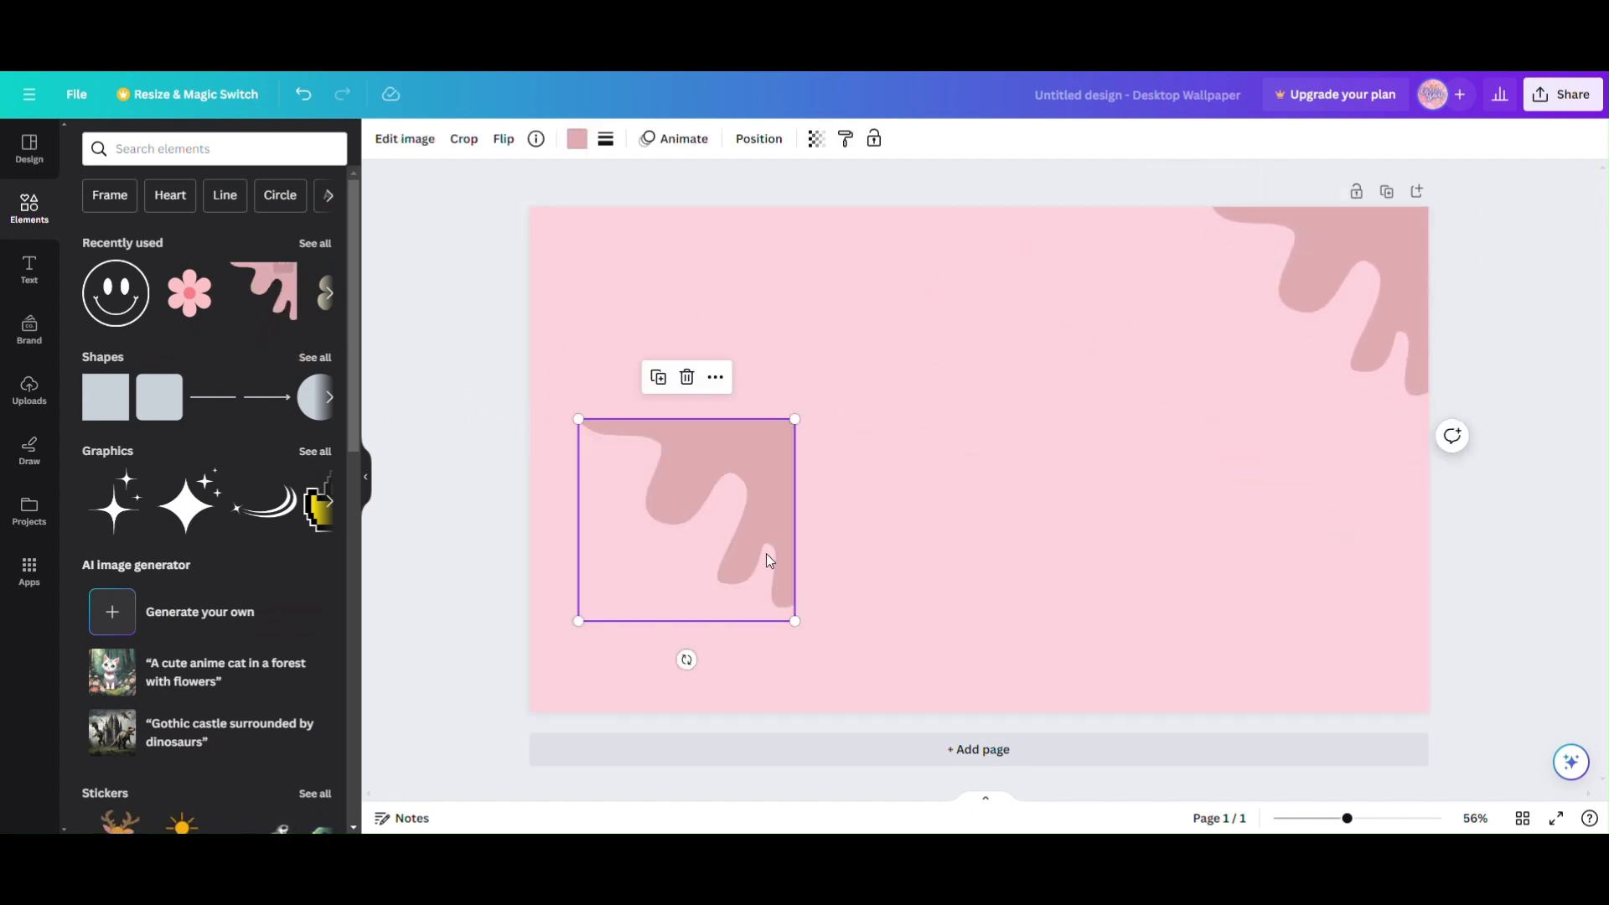
{"action": "left_click_drag", "start_coordinate": [687, 659], "coordinate": [690, 392]}
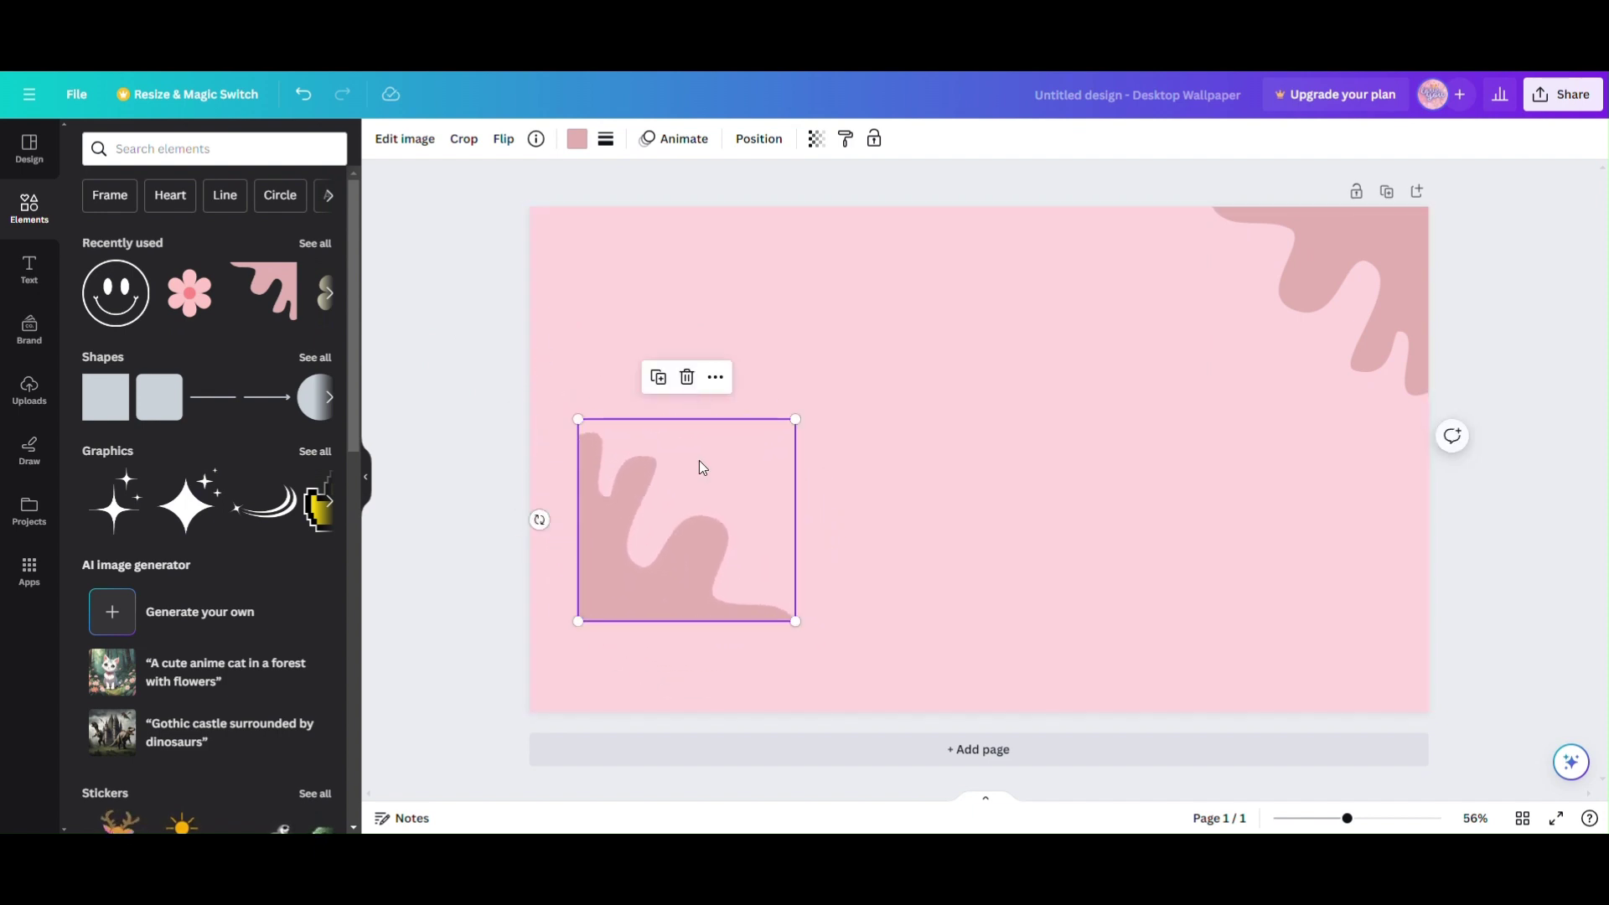
{"action": "left_click_drag", "start_coordinate": [701, 463], "coordinate": [636, 594]}
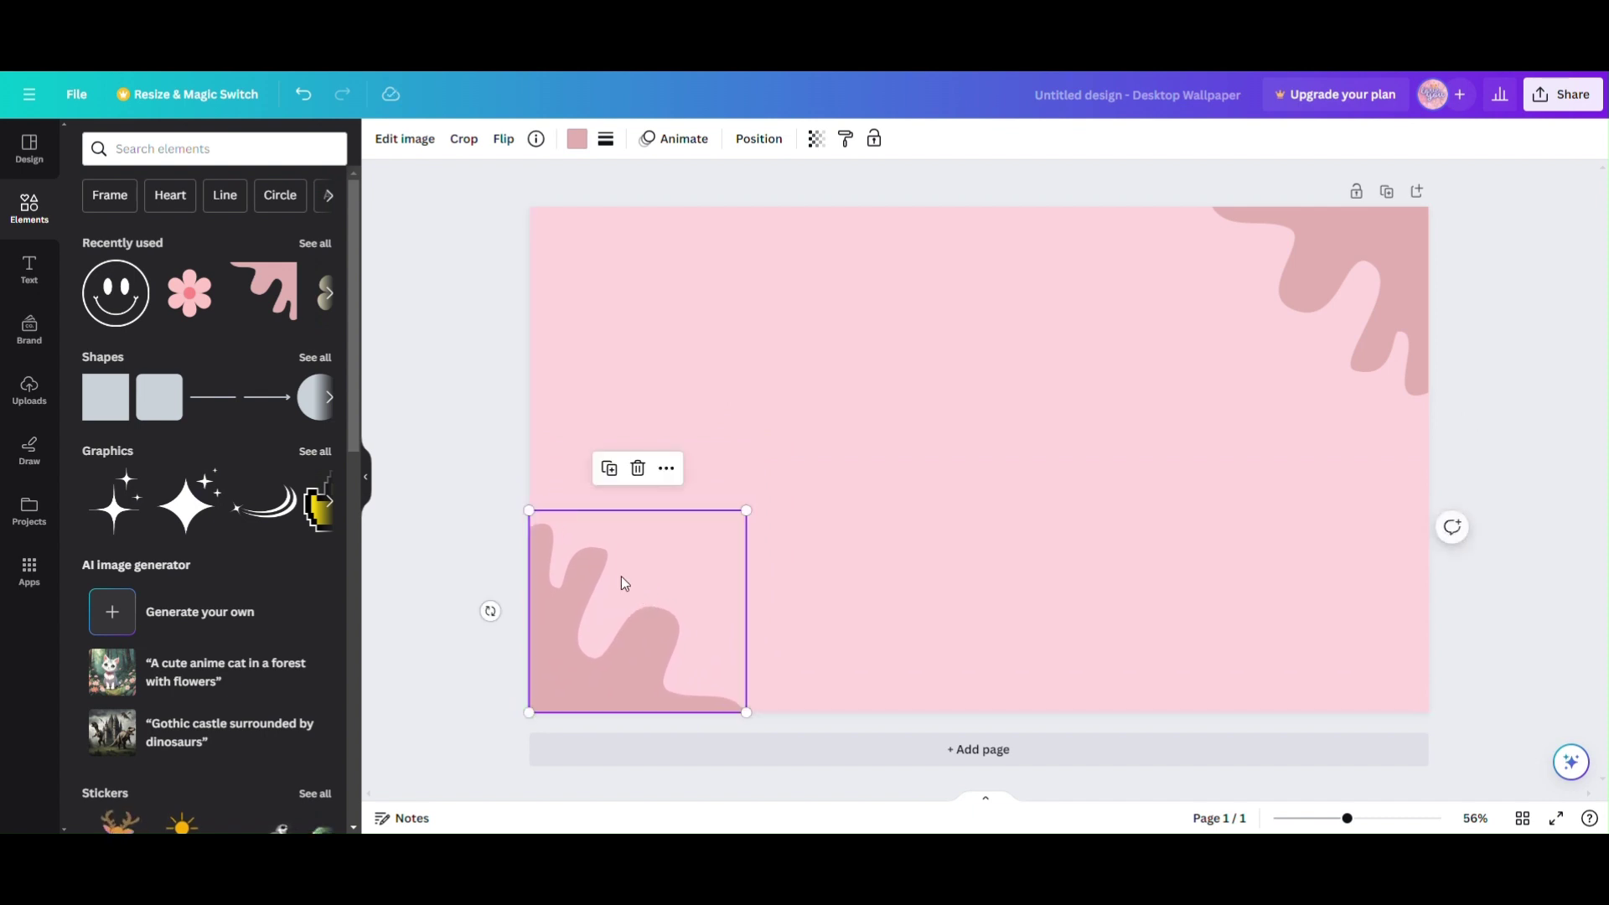
{"action": "left_click", "coordinate": [390, 422]}
- Add two pink flowers and a white smiley, setting the flowers partly off the page at the lower-right and upper-left corners
{"action": "left_click_drag", "start_coordinate": [190, 292], "coordinate": [850, 470]}
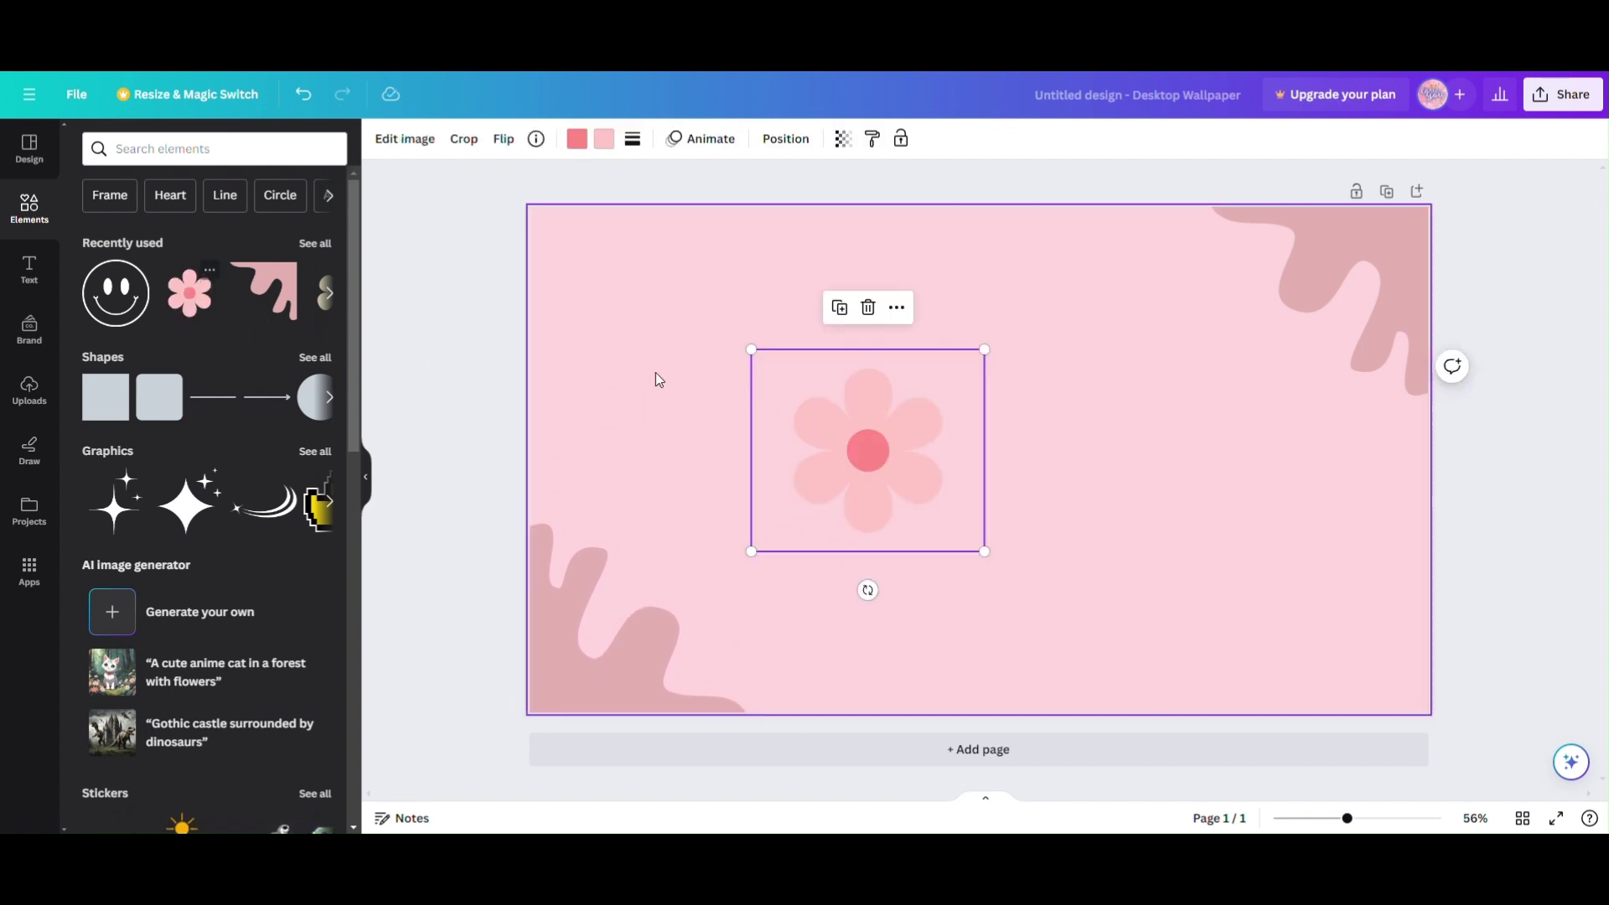
{"action": "left_click_drag", "start_coordinate": [204, 312], "coordinate": [541, 289]}
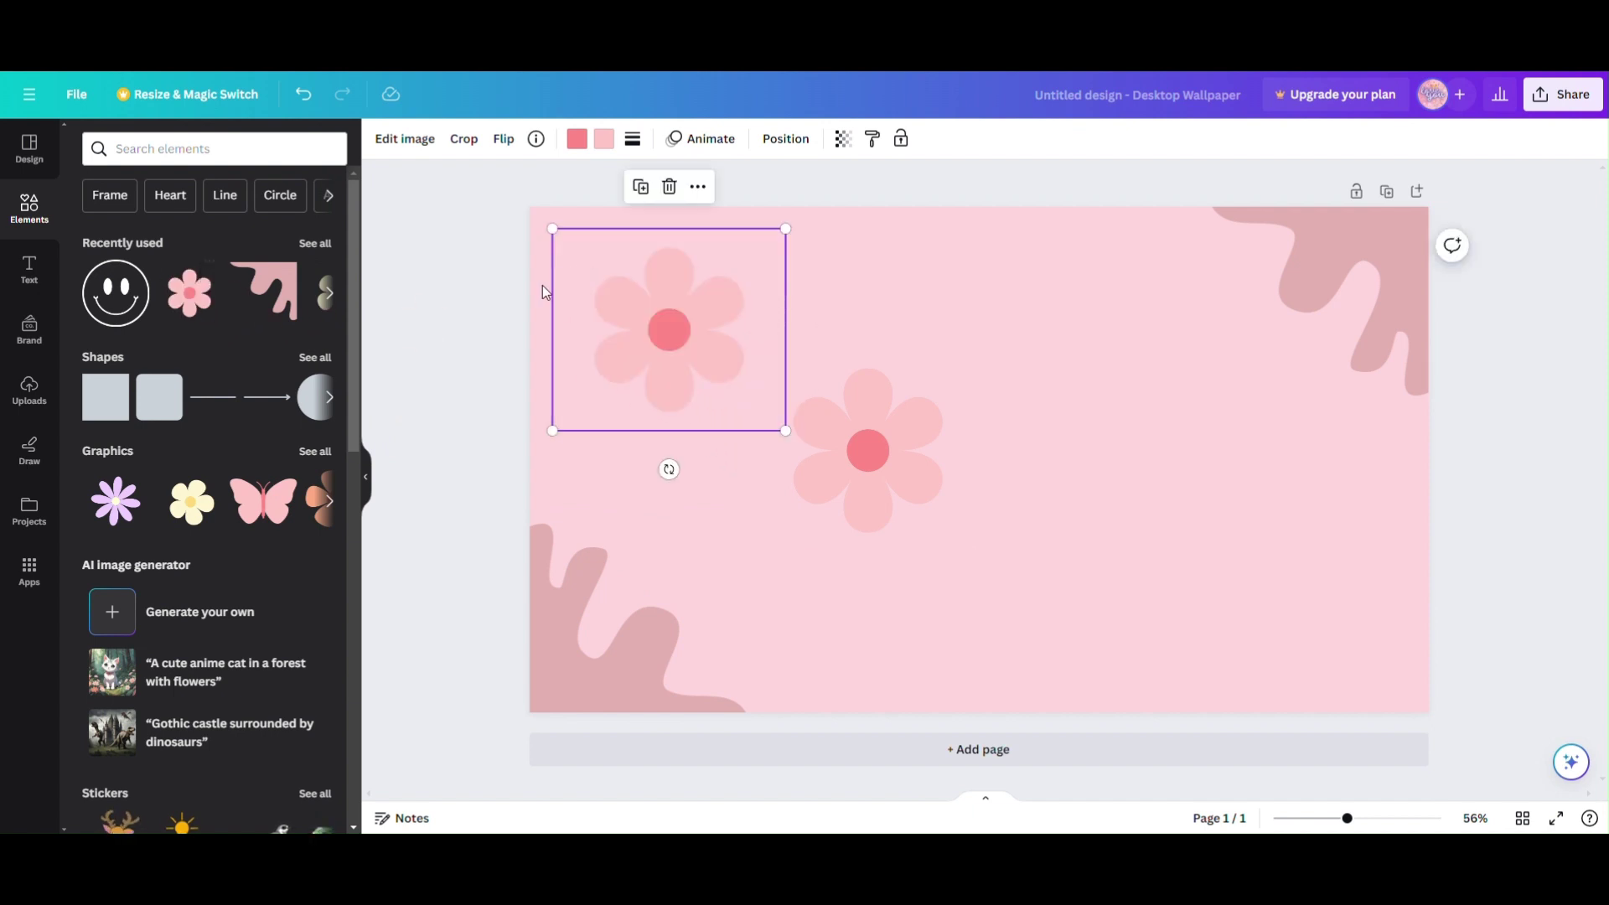
{"action": "left_click_drag", "start_coordinate": [116, 293], "coordinate": [1072, 506]}
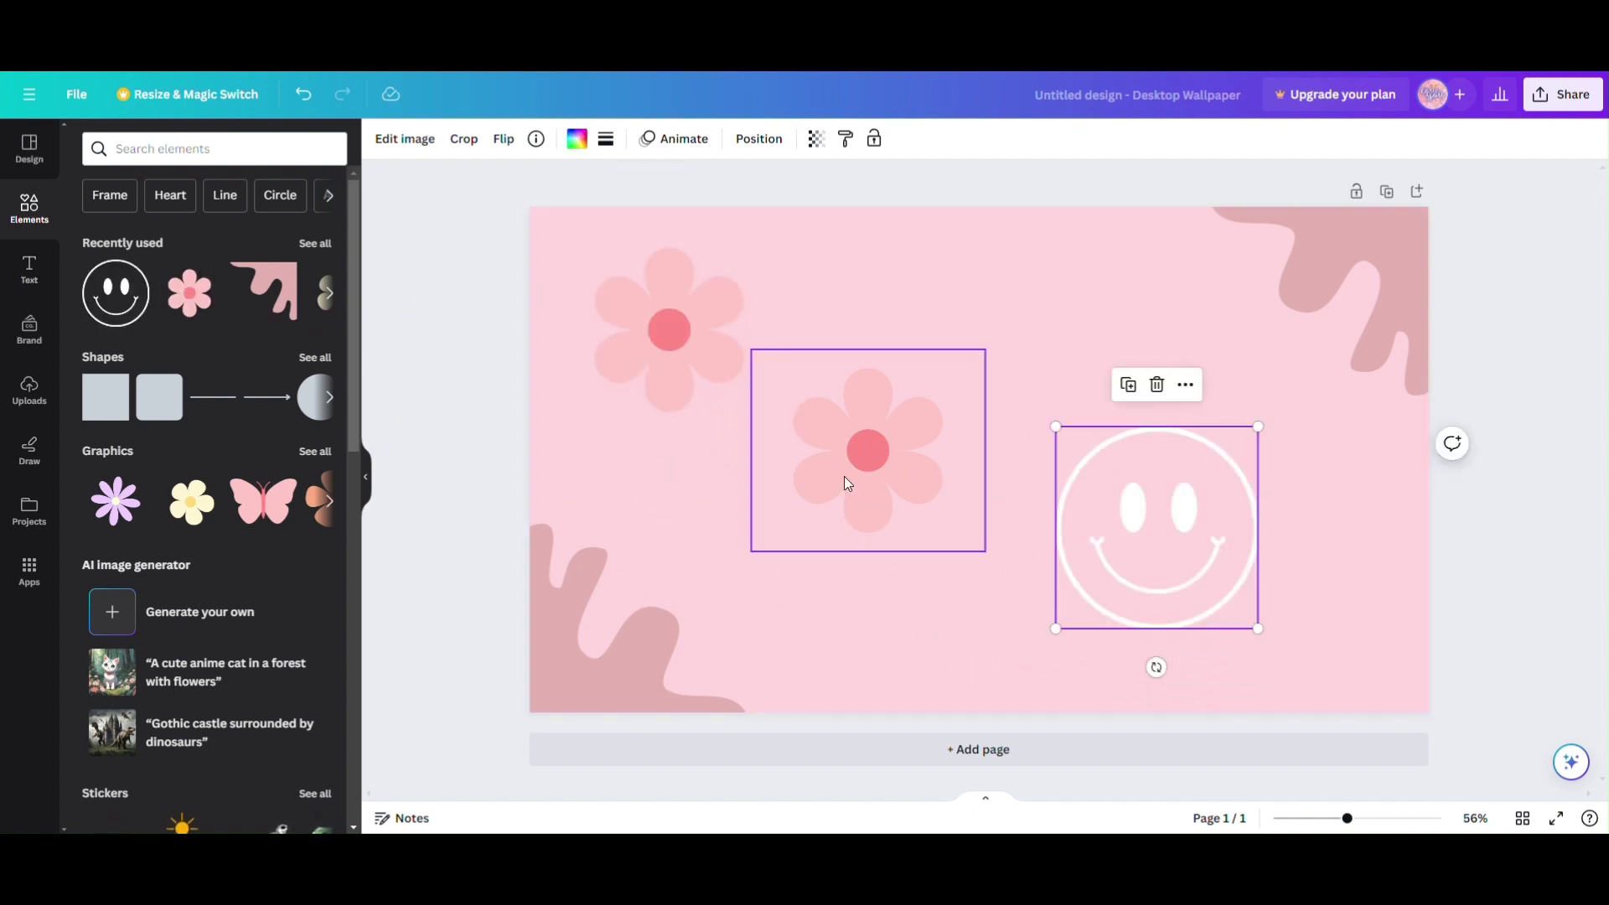
{"action": "left_click_drag", "start_coordinate": [843, 476], "coordinate": [1396, 740]}
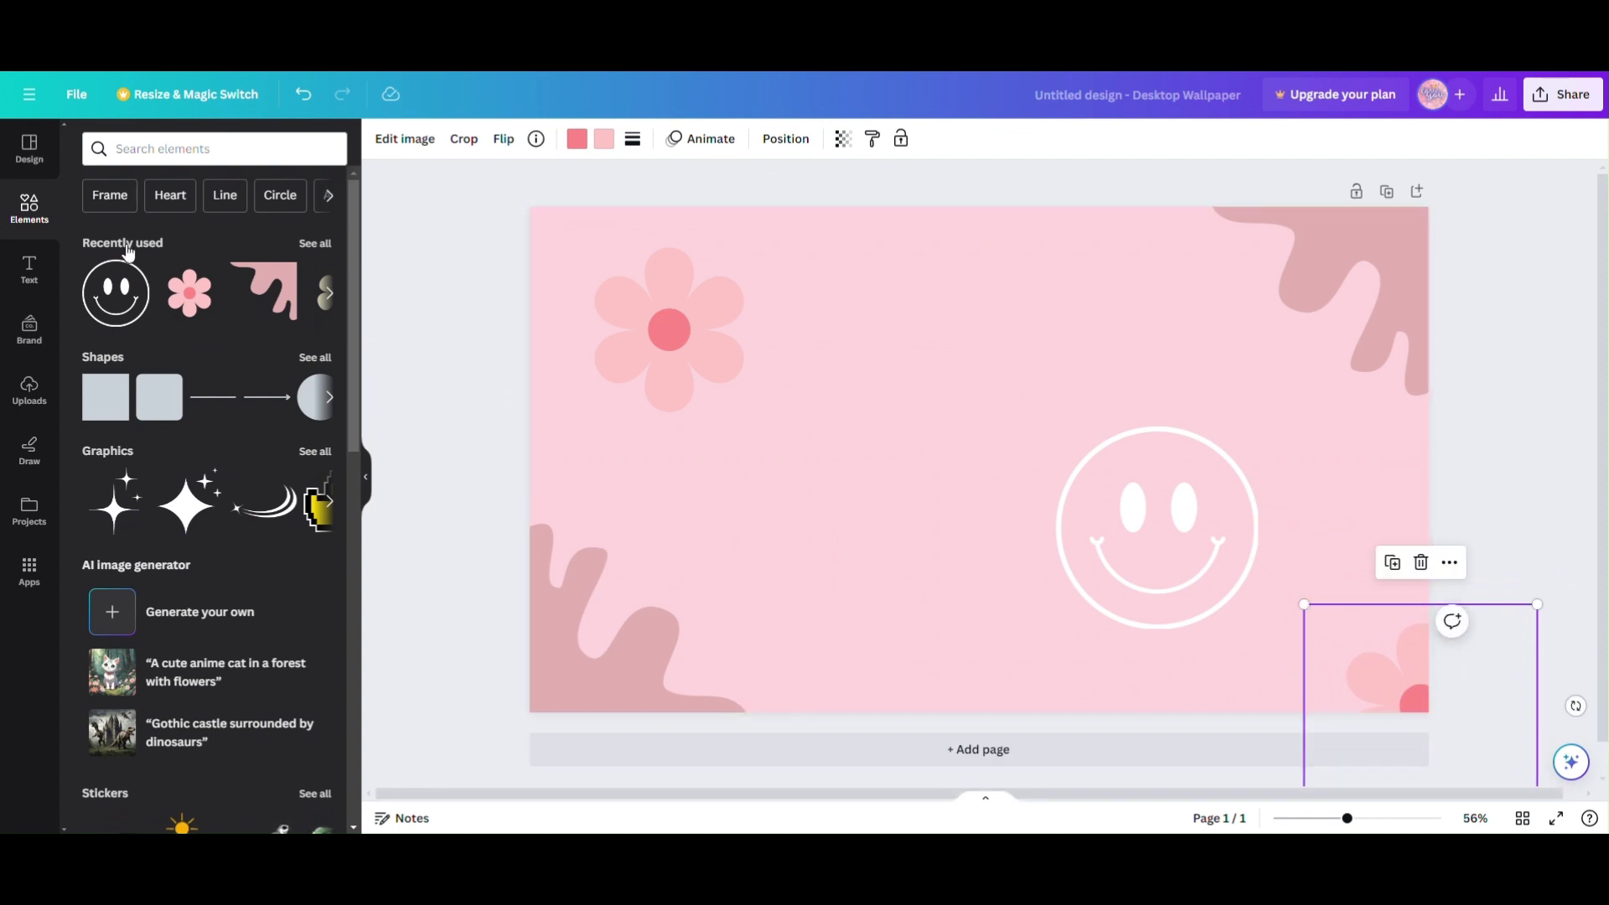
{"action": "left_click_drag", "start_coordinate": [598, 346], "coordinate": [531, 203]}
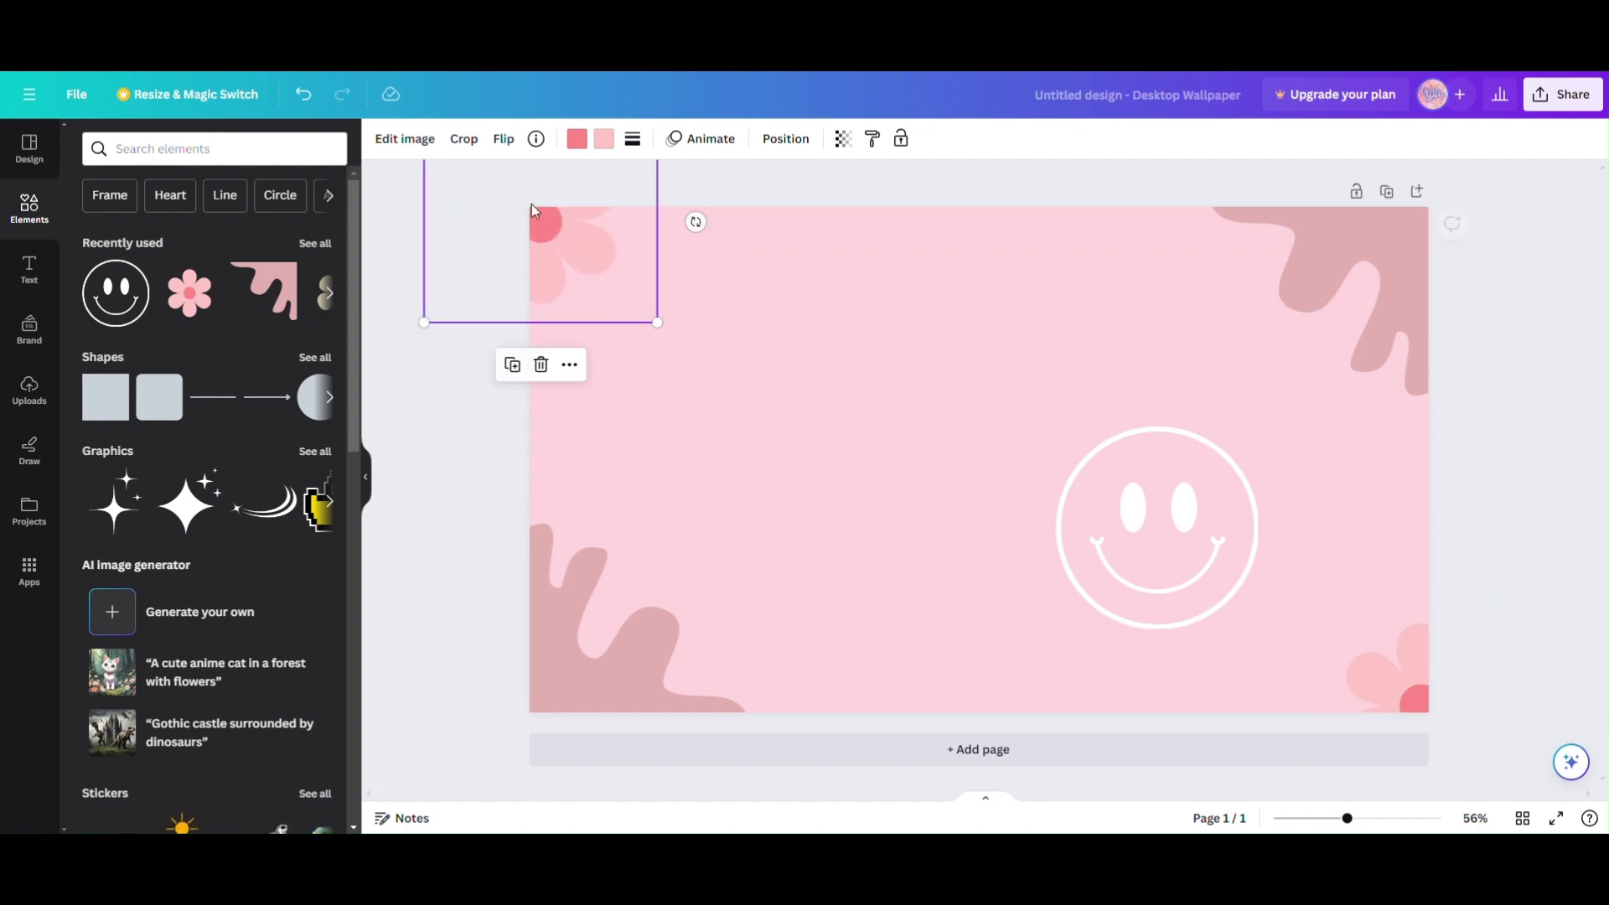
- Move the smiley to the upper-left area of the page, shrink it to about half size and tilt it counterclockwise
{"action": "left_click_drag", "start_coordinate": [1160, 524], "coordinate": [809, 377]}
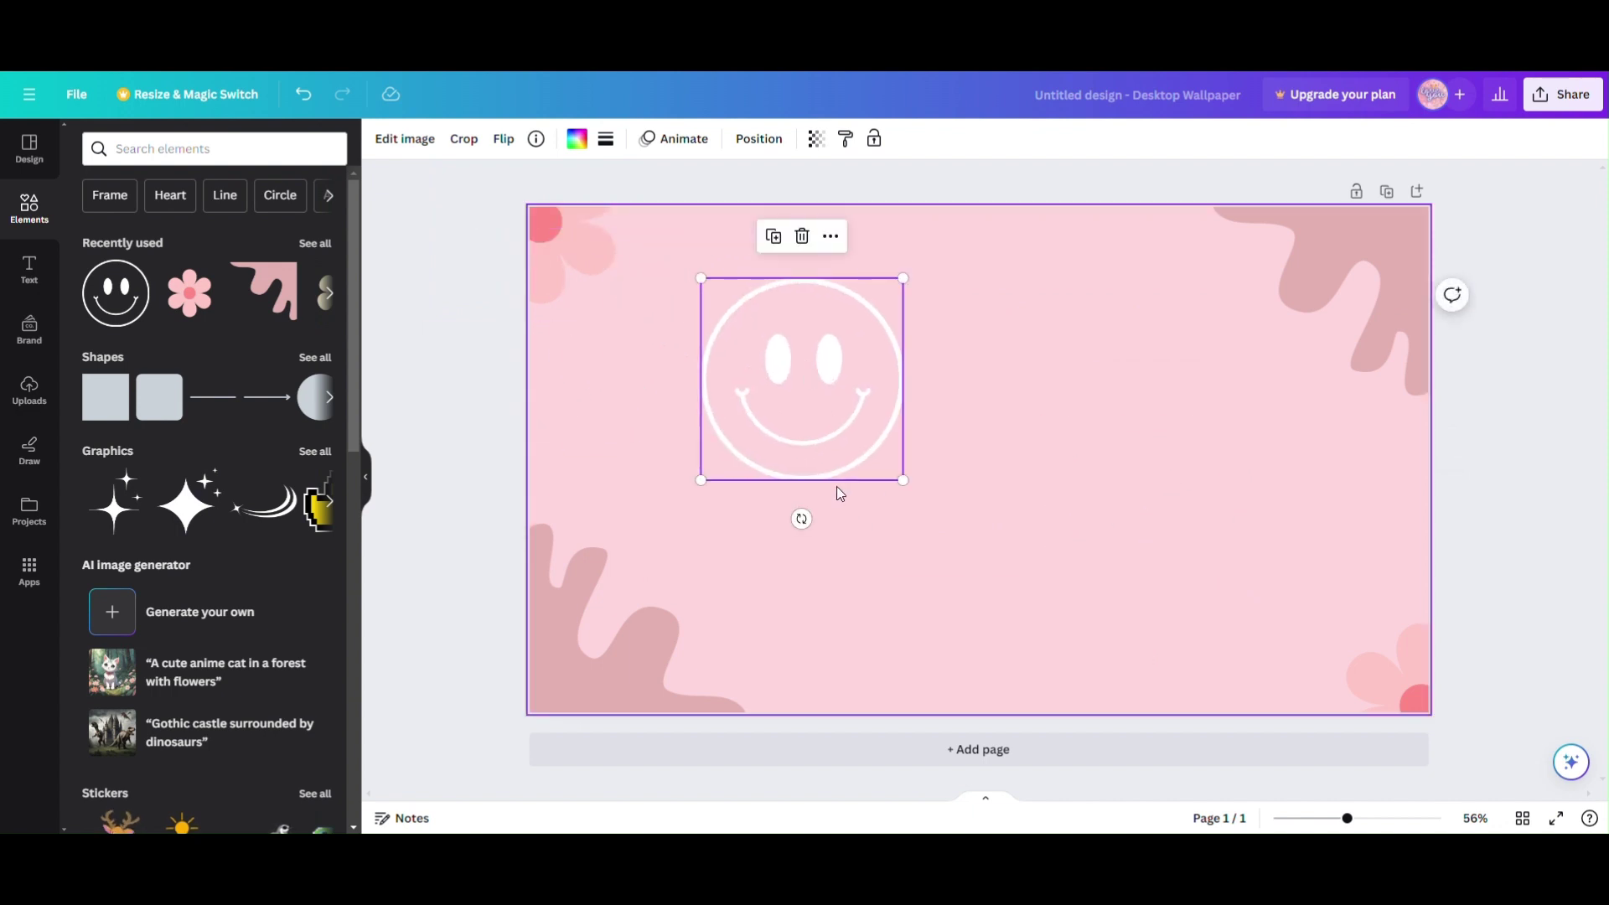
{"action": "left_click_drag", "start_coordinate": [897, 483], "coordinate": [737, 431]}
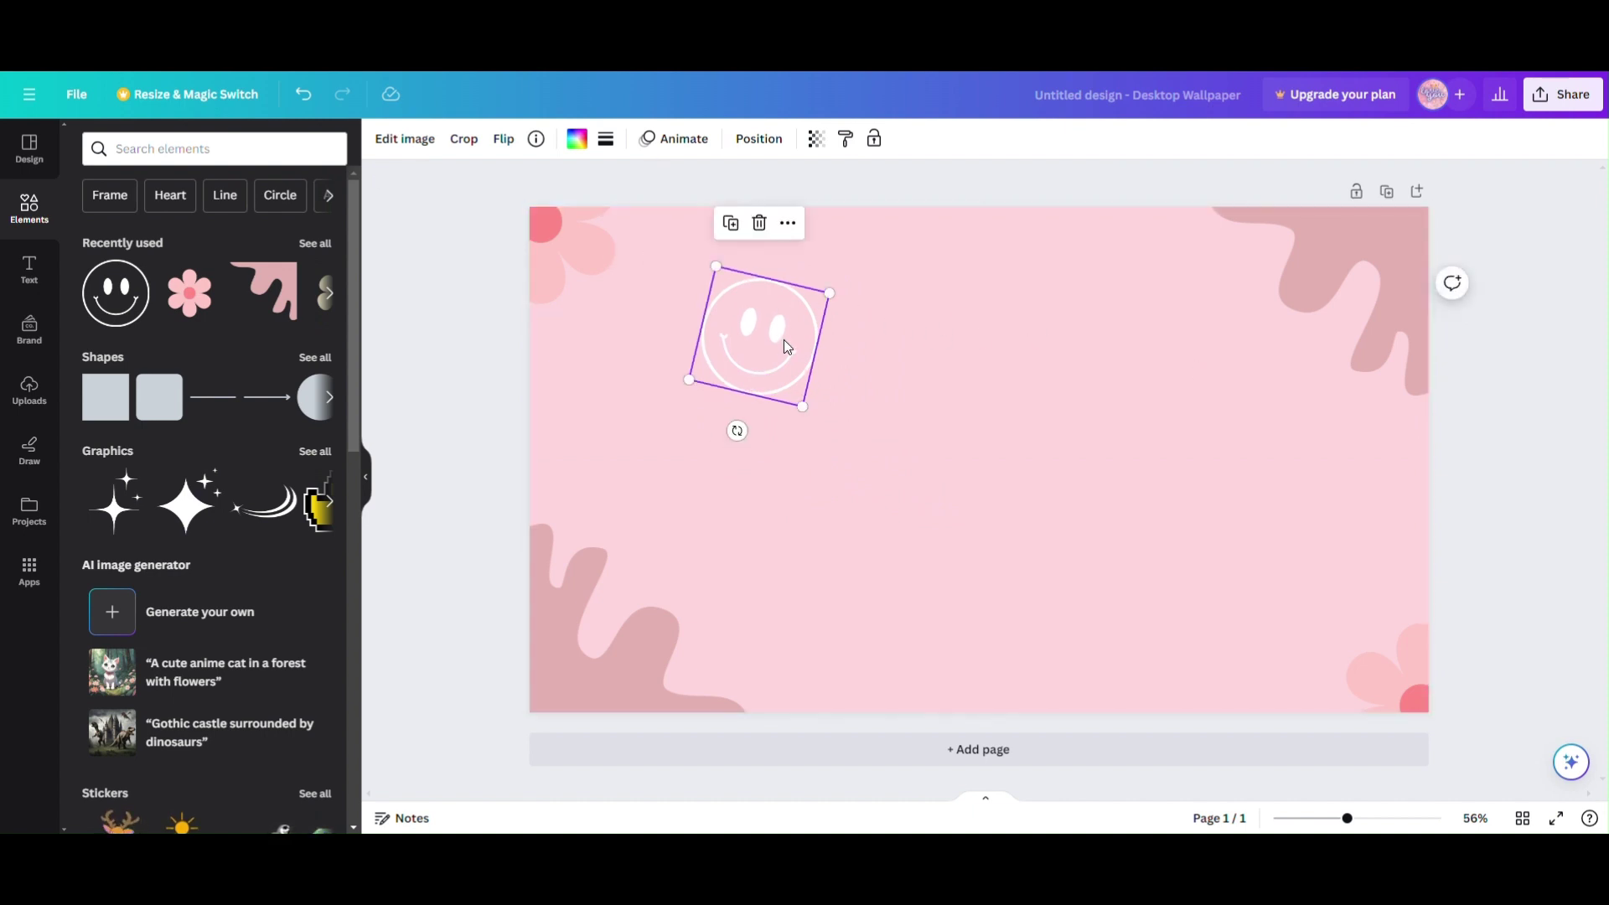
{"action": "left_click_drag", "start_coordinate": [737, 430], "coordinate": [801, 425]}
- Add two small smileys, one right of the page's centre tilted clockwise and one near the right edge tilted counterclockwise
{"action": "left_click_drag", "start_coordinate": [134, 295], "coordinate": [869, 449]}
{"action": "left_click_drag", "start_coordinate": [962, 355], "coordinate": [1093, 390]}
{"action": "left_click_drag", "start_coordinate": [122, 293], "coordinate": [1243, 602]}
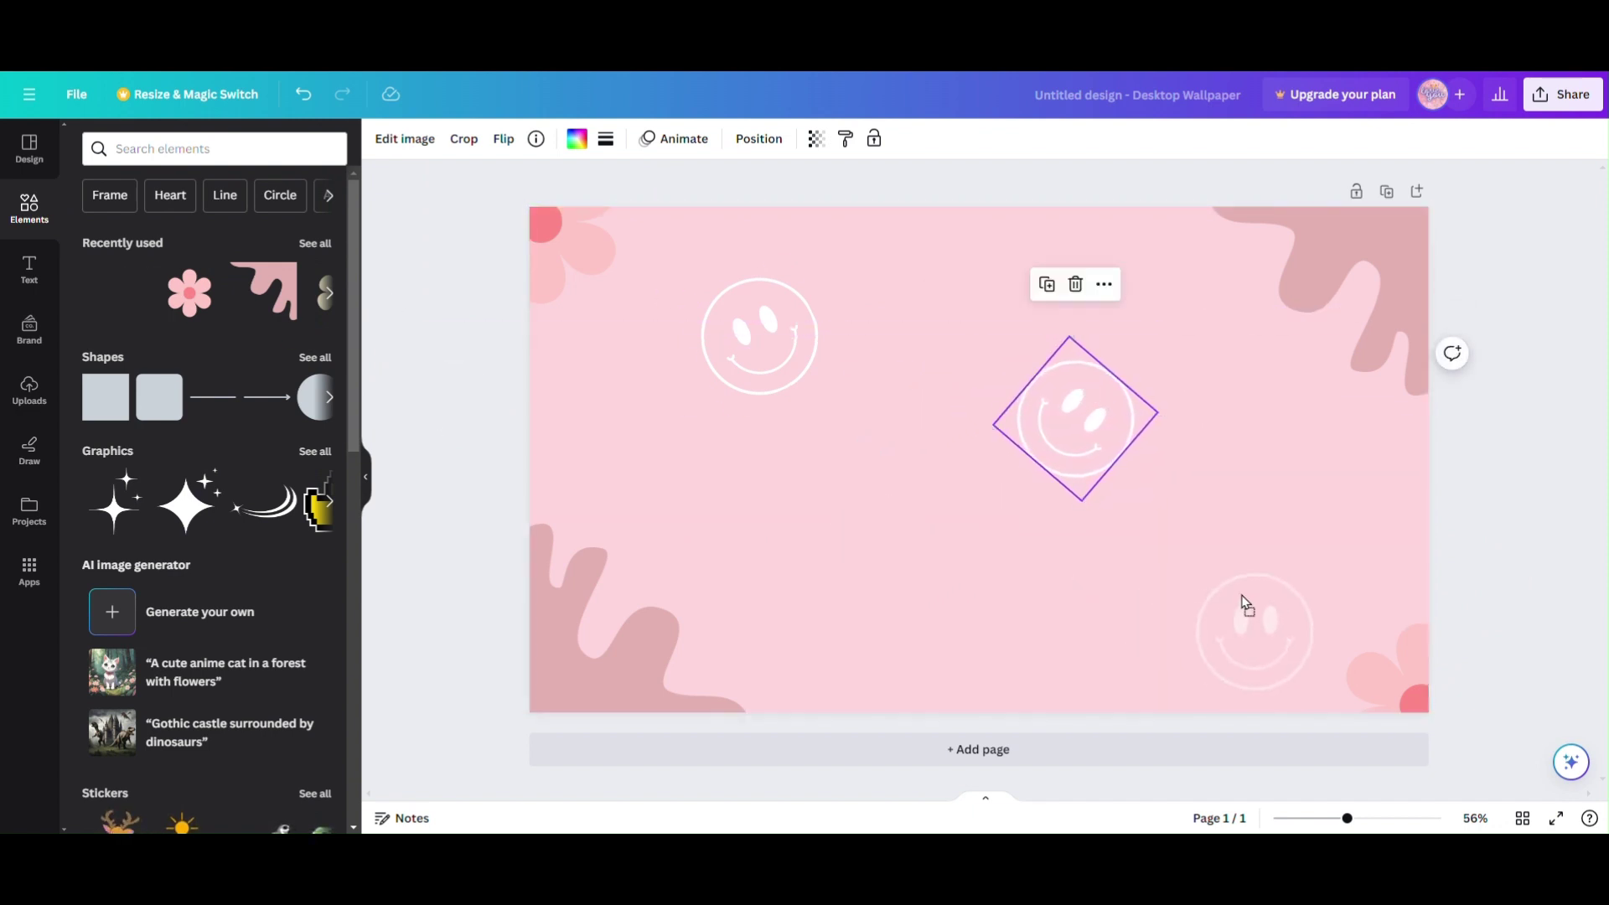
{"action": "left_click_drag", "start_coordinate": [1258, 524], "coordinate": [1260, 528]}
{"action": "left_click_drag", "start_coordinate": [1278, 646], "coordinate": [1339, 640]}
{"action": "left_click_drag", "start_coordinate": [1270, 516], "coordinate": [1355, 477]}
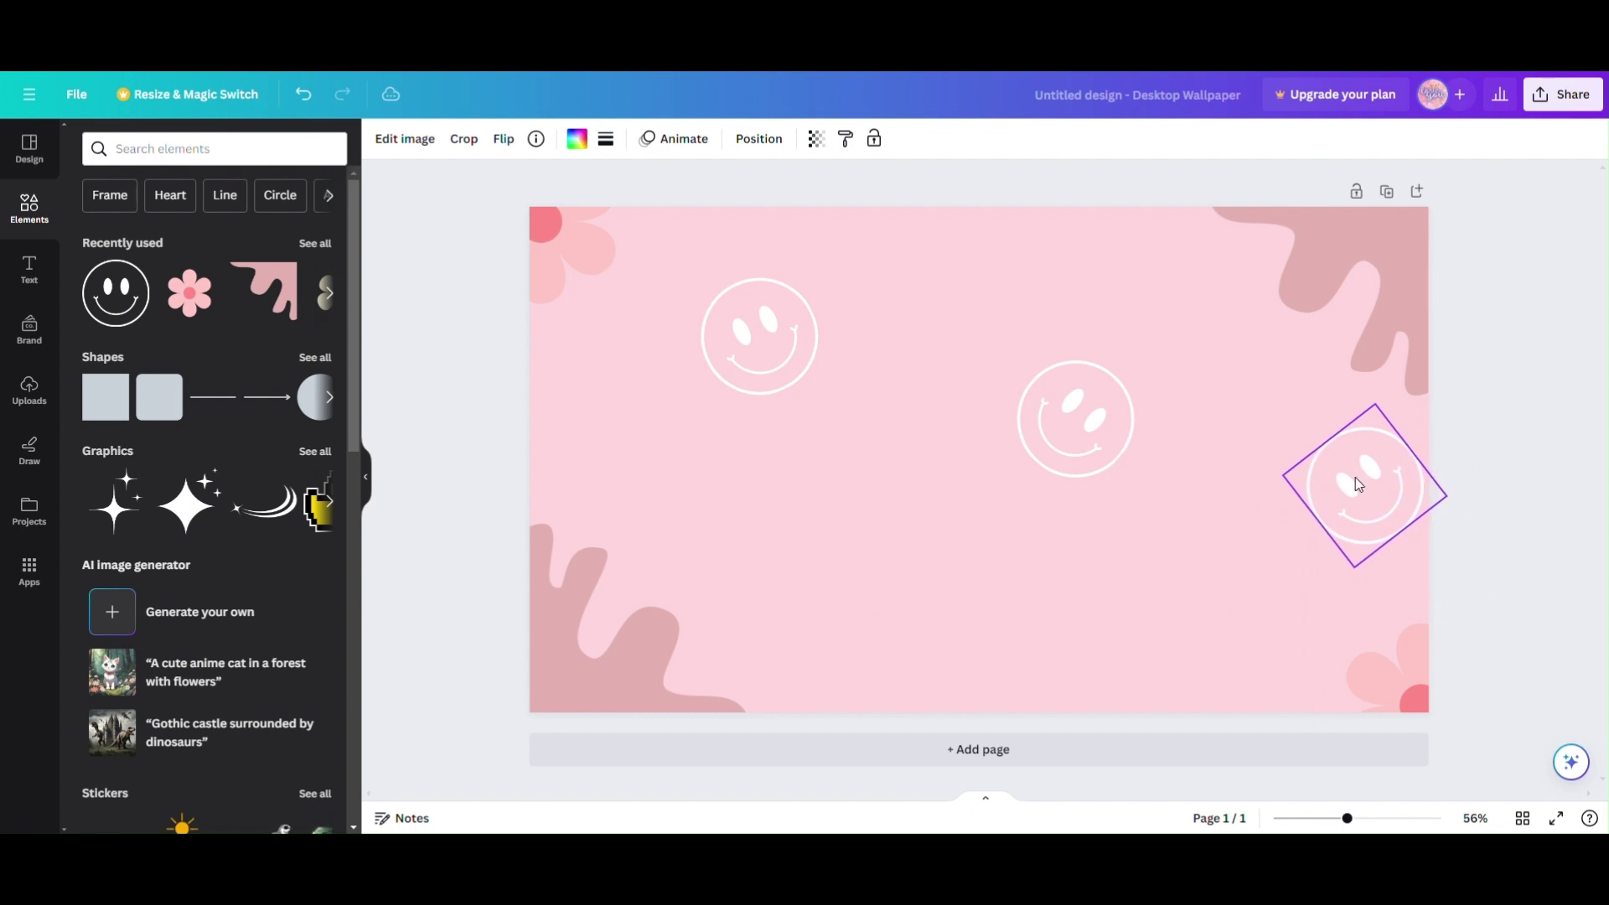
{"action": "left_click_drag", "start_coordinate": [1105, 454], "coordinate": [1094, 401]}
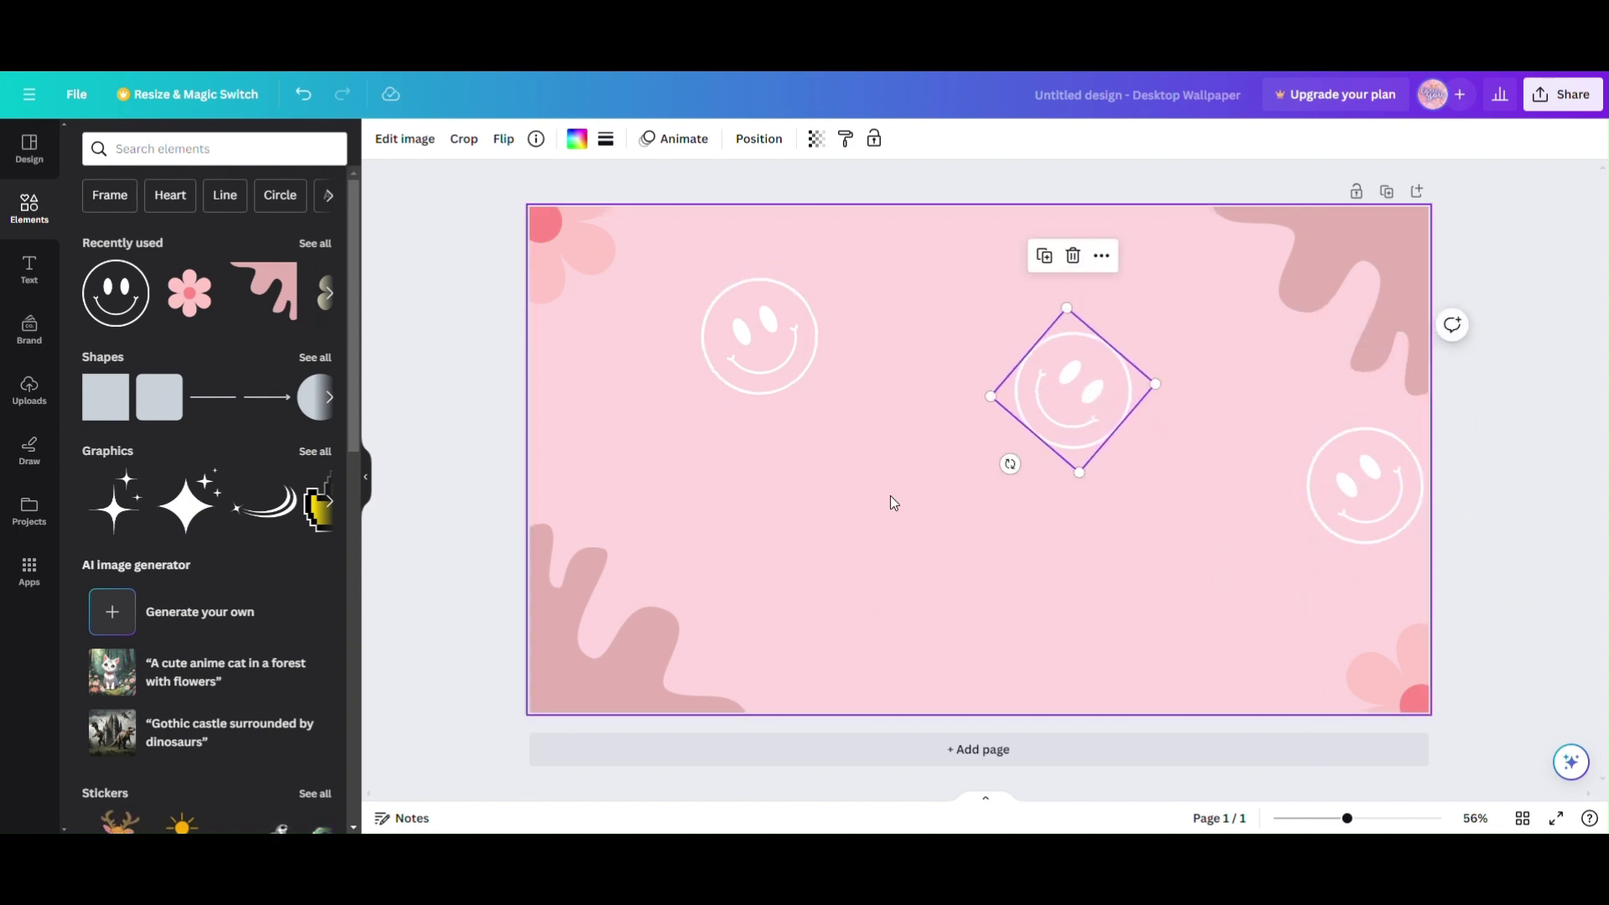
- Add a fourth small smiley, tilt it slightly counterclockwise and place it just above the lower-left drip graphic
{"action": "left_click_drag", "start_coordinate": [138, 311], "coordinate": [819, 637]}
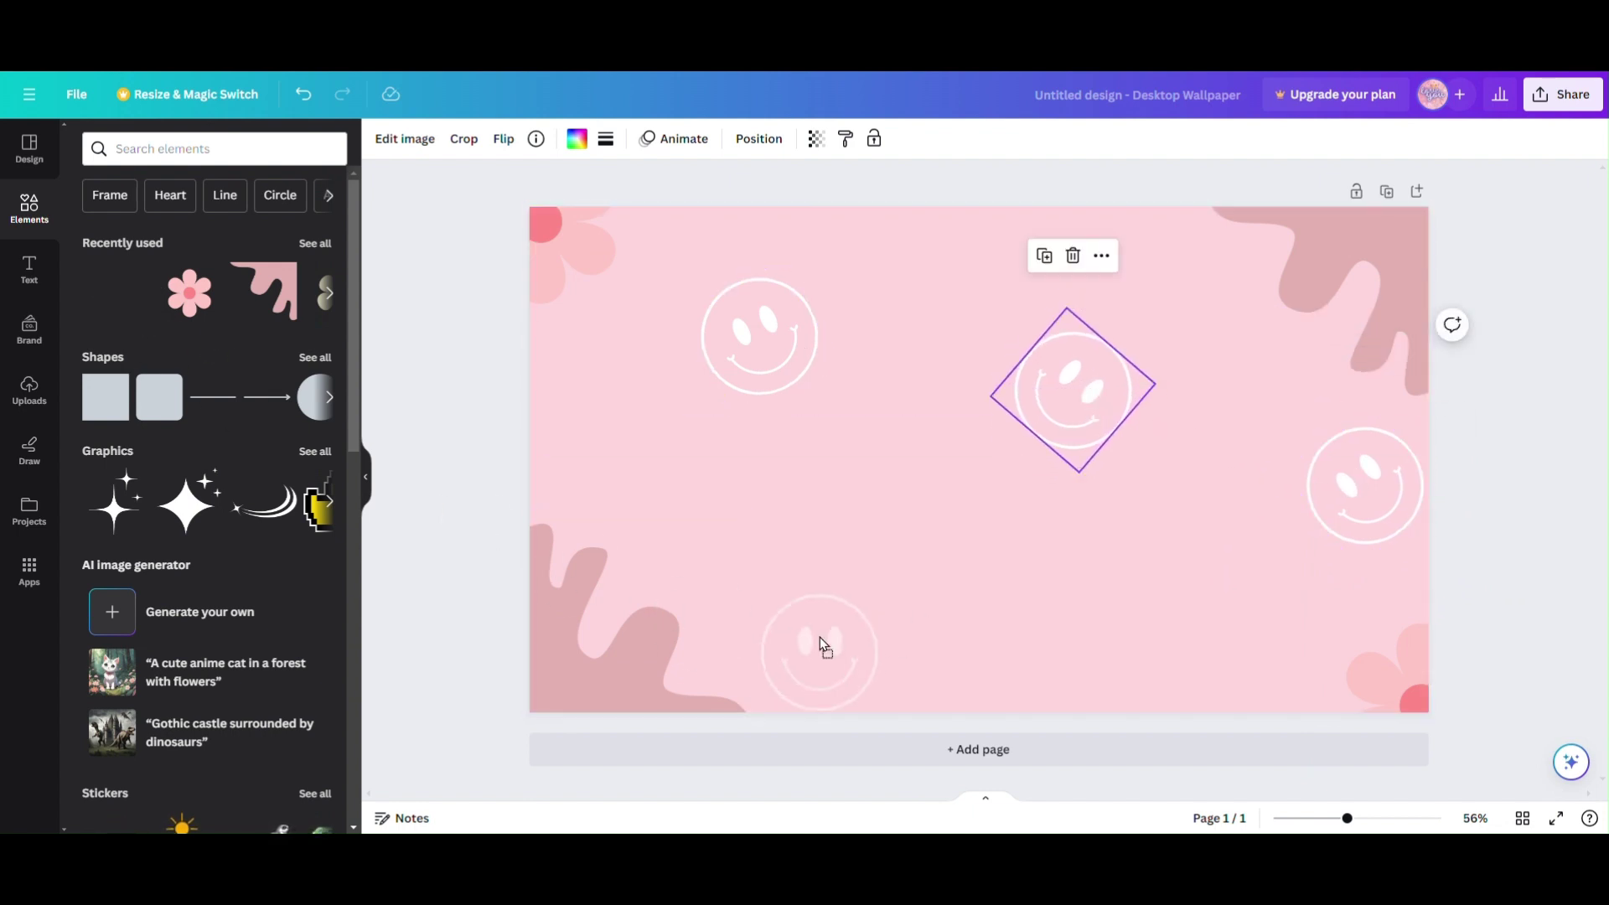
{"action": "left_click_drag", "start_coordinate": [864, 551], "coordinate": [866, 556]}
{"action": "left_click", "coordinate": [861, 652]}
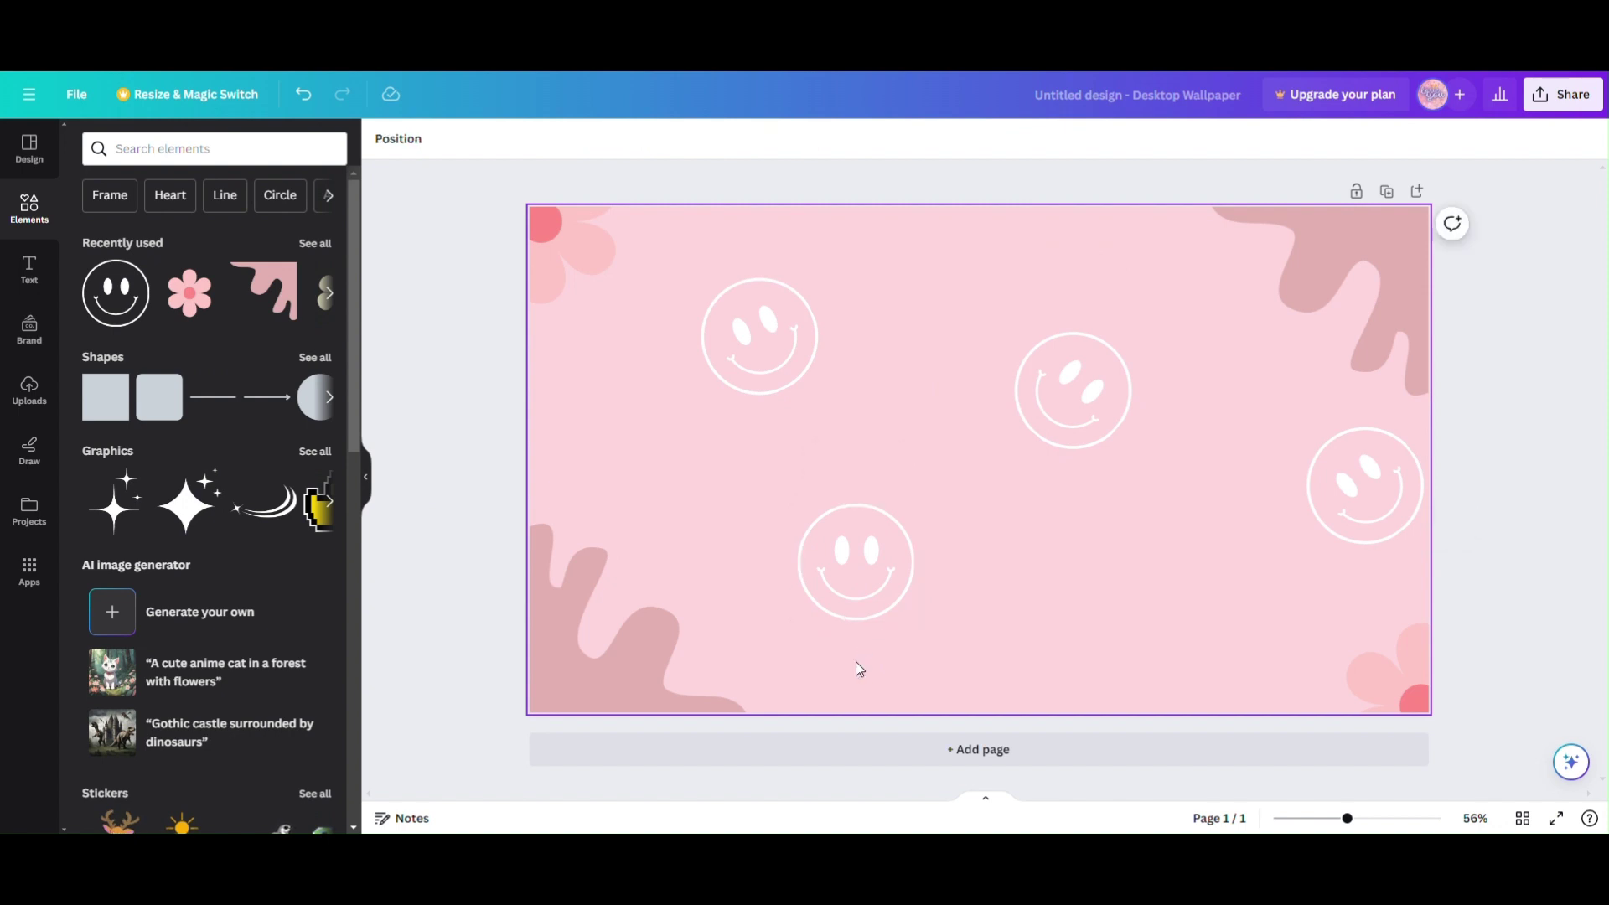
{"action": "left_click", "coordinate": [832, 600]}
{"action": "left_click_drag", "start_coordinate": [855, 658], "coordinate": [883, 668]}
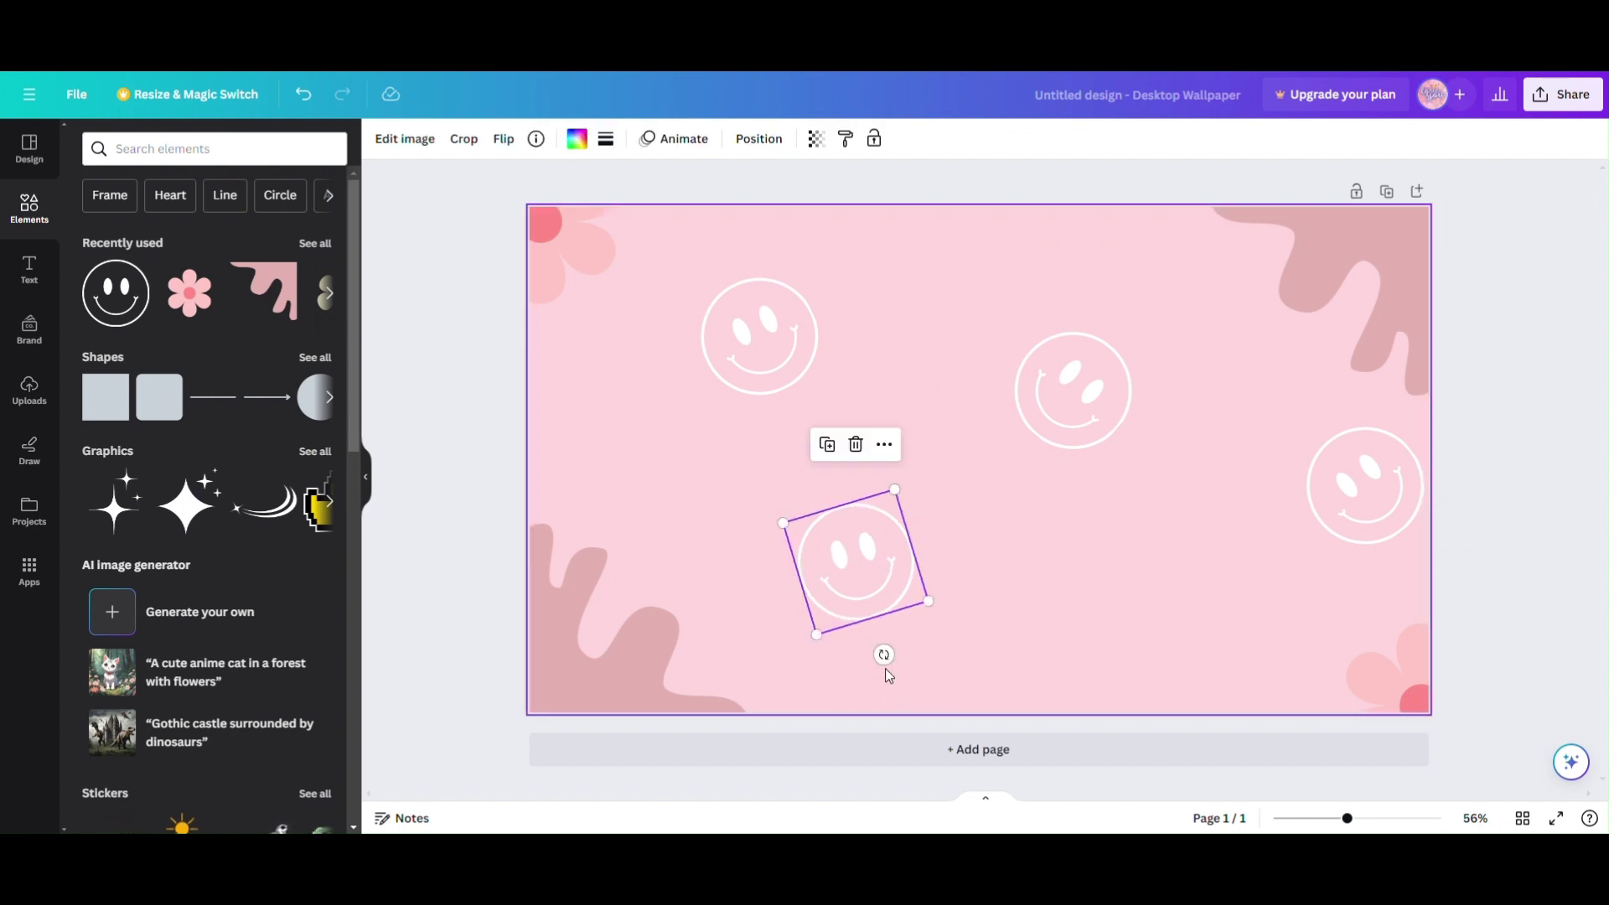
{"action": "left_click_drag", "start_coordinate": [851, 561], "coordinate": [686, 527]}
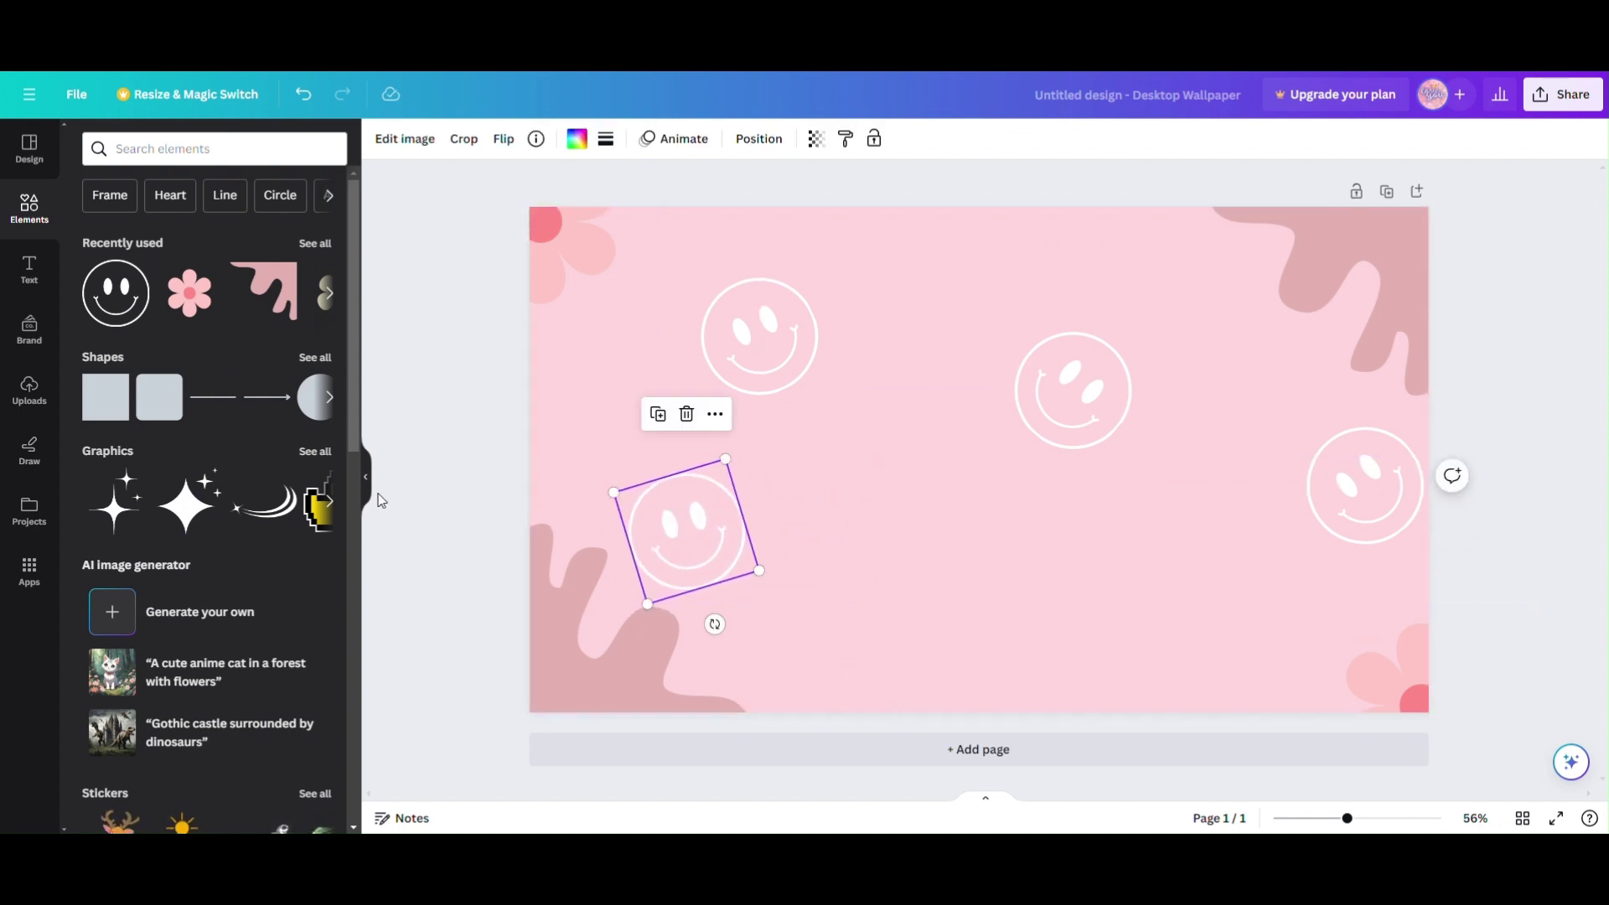
- Add two more small smileys, one slightly tilted clockwise below the page's centre and one upright overlapping the lower edge
{"action": "left_click_drag", "start_coordinate": [137, 298], "coordinate": [656, 401]}
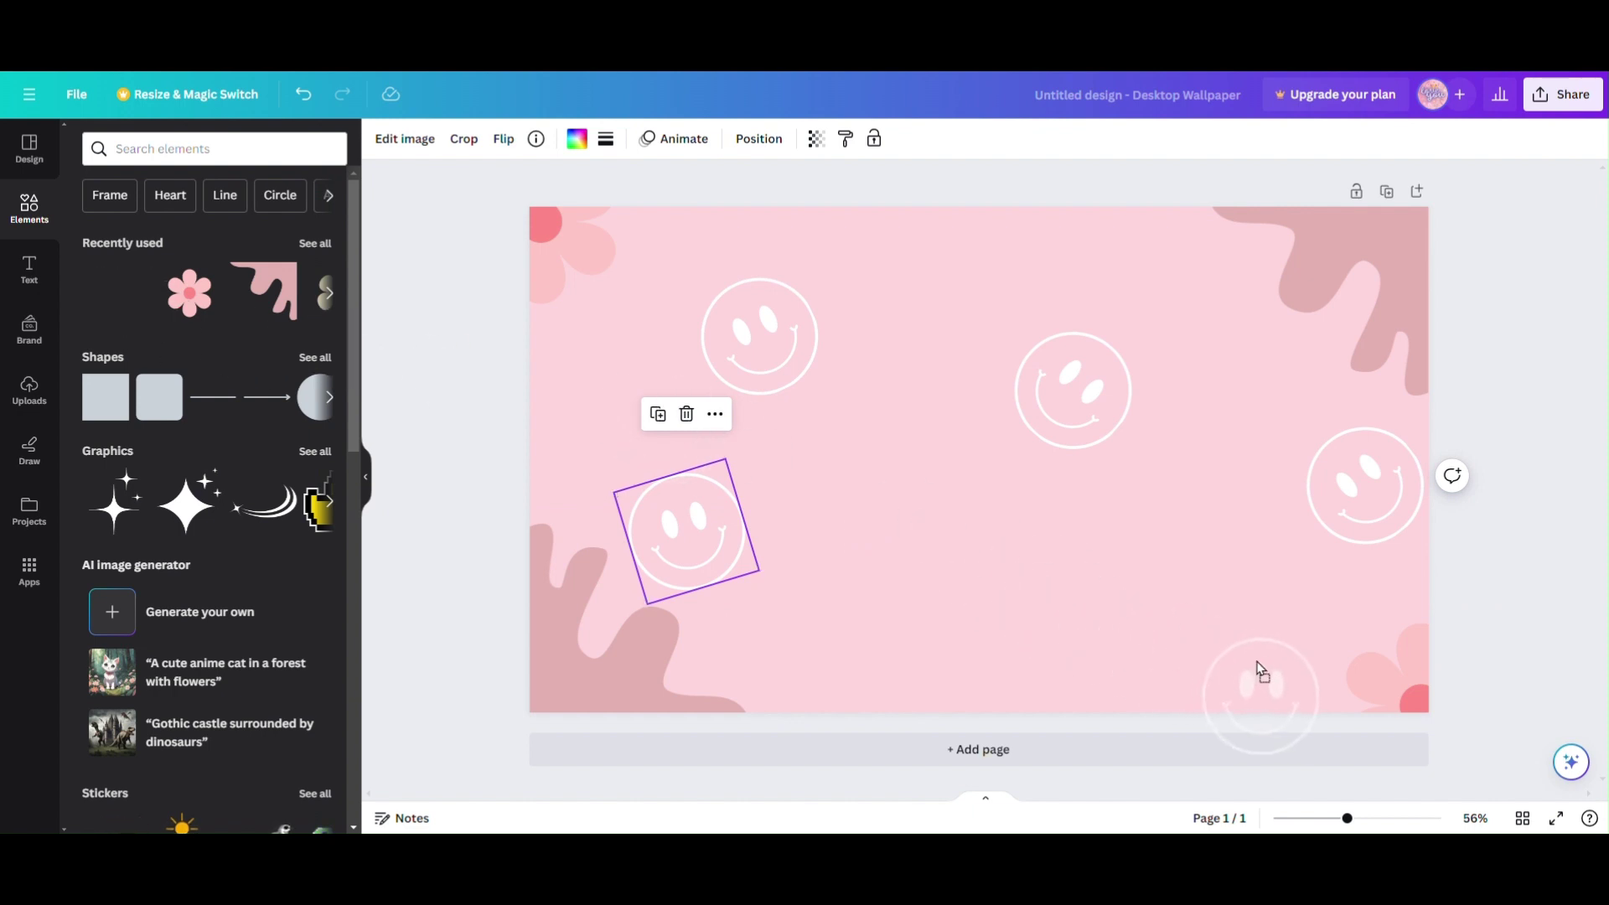
{"action": "left_click_drag", "start_coordinate": [1280, 661], "coordinate": [871, 530]}
{"action": "mouse_move", "coordinate": [869, 630]}
{"action": "left_mouse_down"}
{"action": "mouse_move", "coordinate": [829, 617]}
{"action": "mouse_move", "coordinate": [848, 621]}
{"action": "left_mouse_up"}
{"action": "left_click_drag", "start_coordinate": [901, 553], "coordinate": [938, 545]}
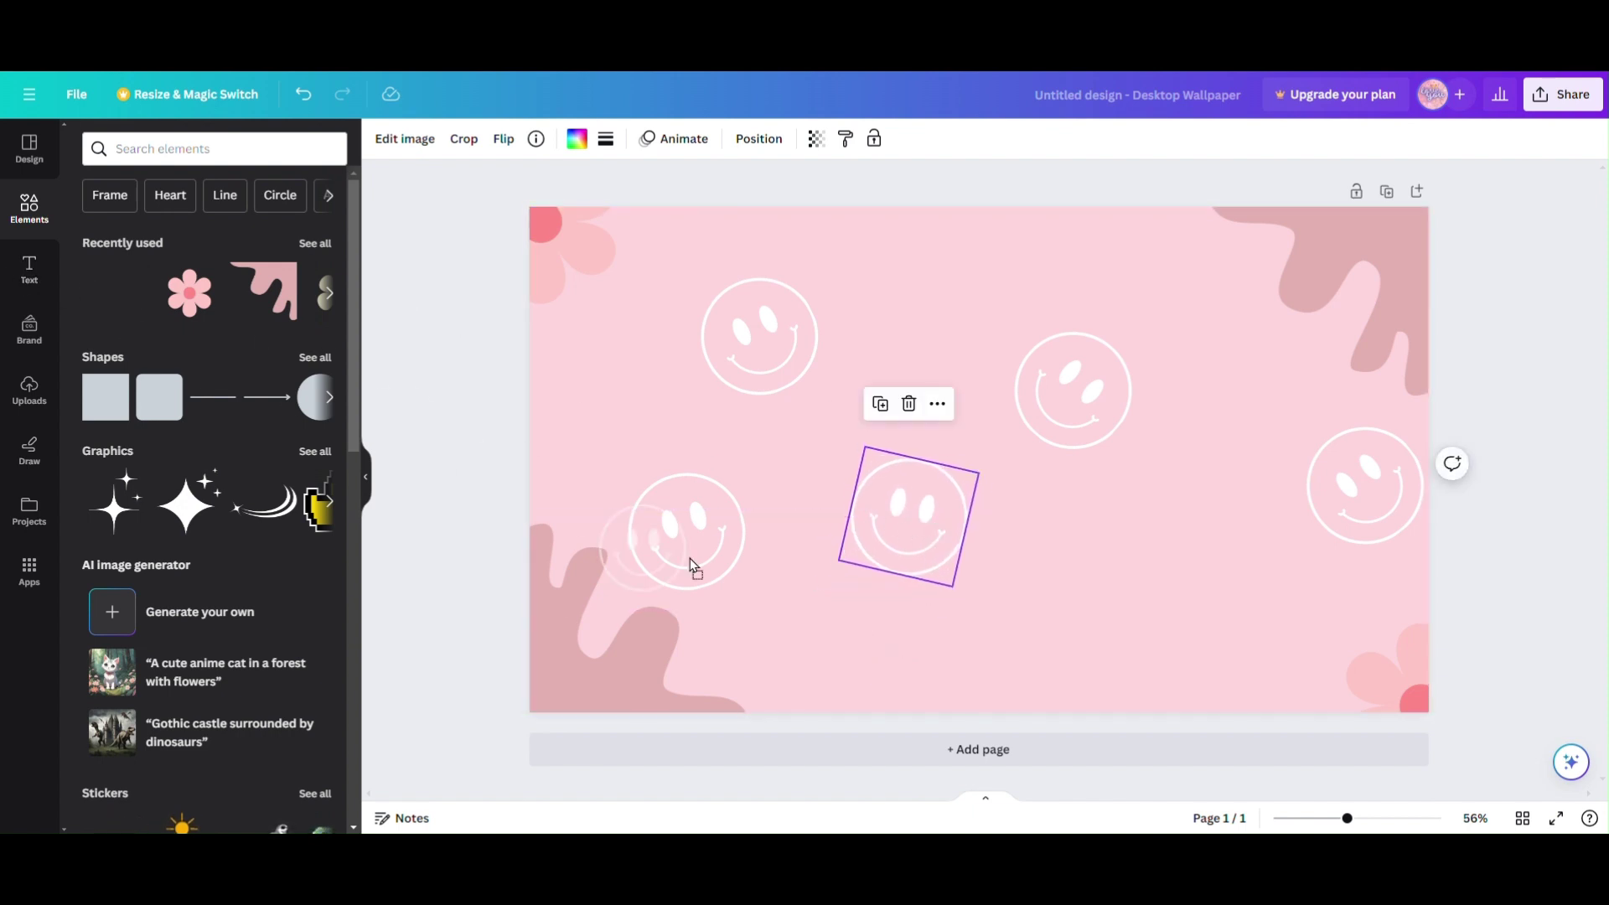
{"action": "left_click_drag", "start_coordinate": [1014, 633], "coordinate": [1048, 652]}
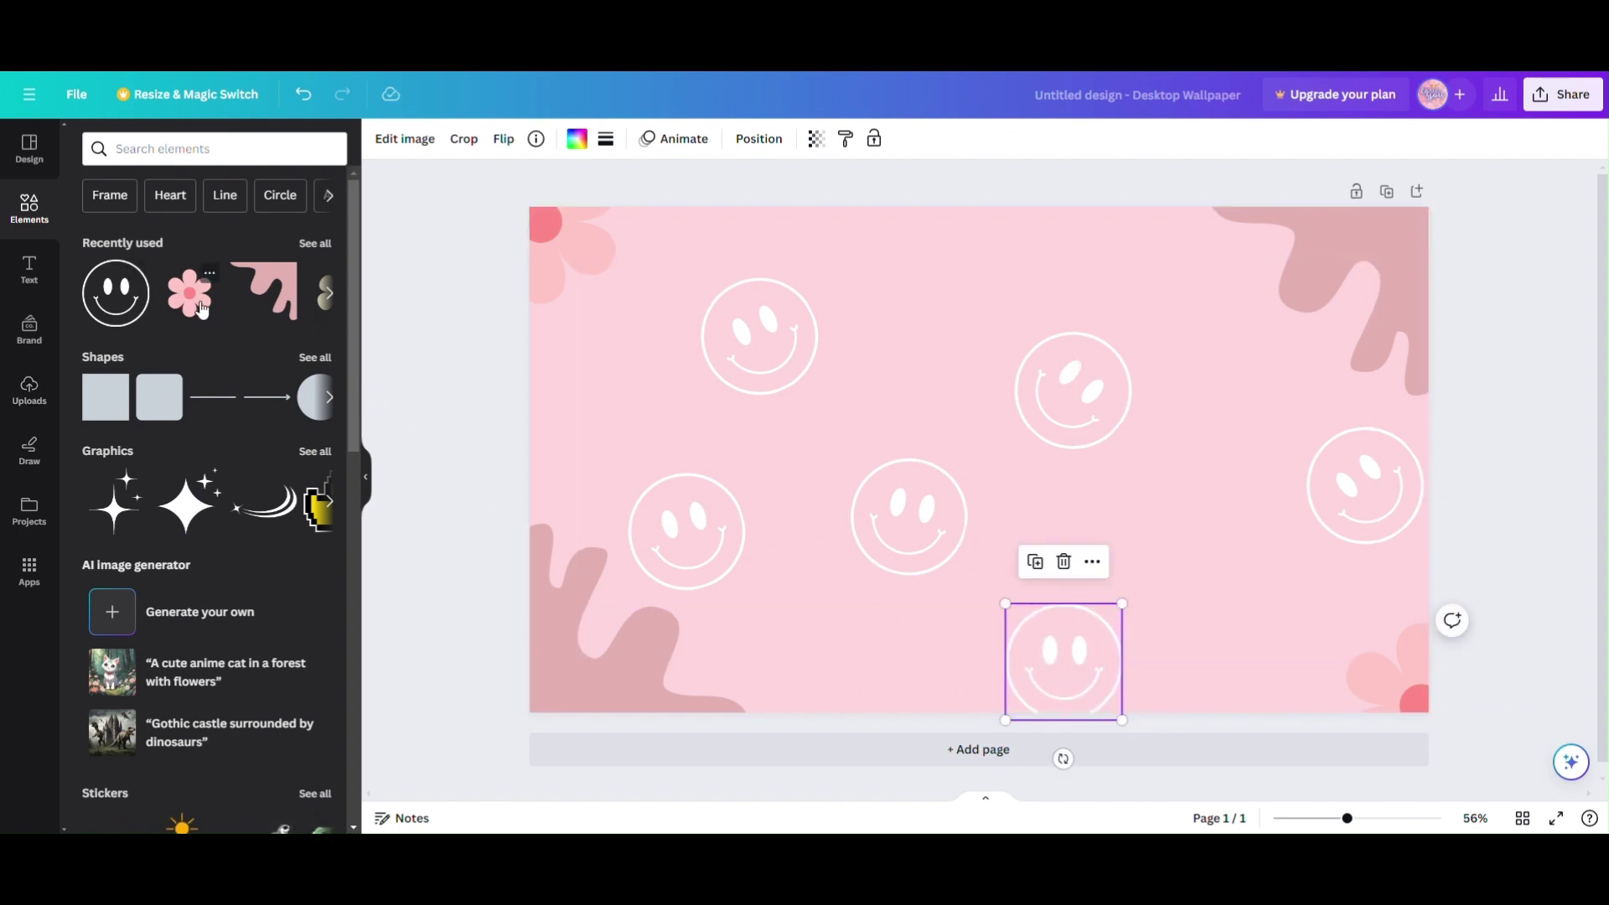
- Add a pink flower between the two upper smileys, shrink it to about half size and tilt it slightly clockwise
{"action": "left_click_drag", "start_coordinate": [189, 293], "coordinate": [846, 306]}
{"action": "left_click_drag", "start_coordinate": [832, 472], "coordinate": [935, 384]}
{"action": "left_click_drag", "start_coordinate": [992, 332], "coordinate": [912, 355]}
{"action": "left_click_drag", "start_coordinate": [913, 446], "coordinate": [896, 442]}
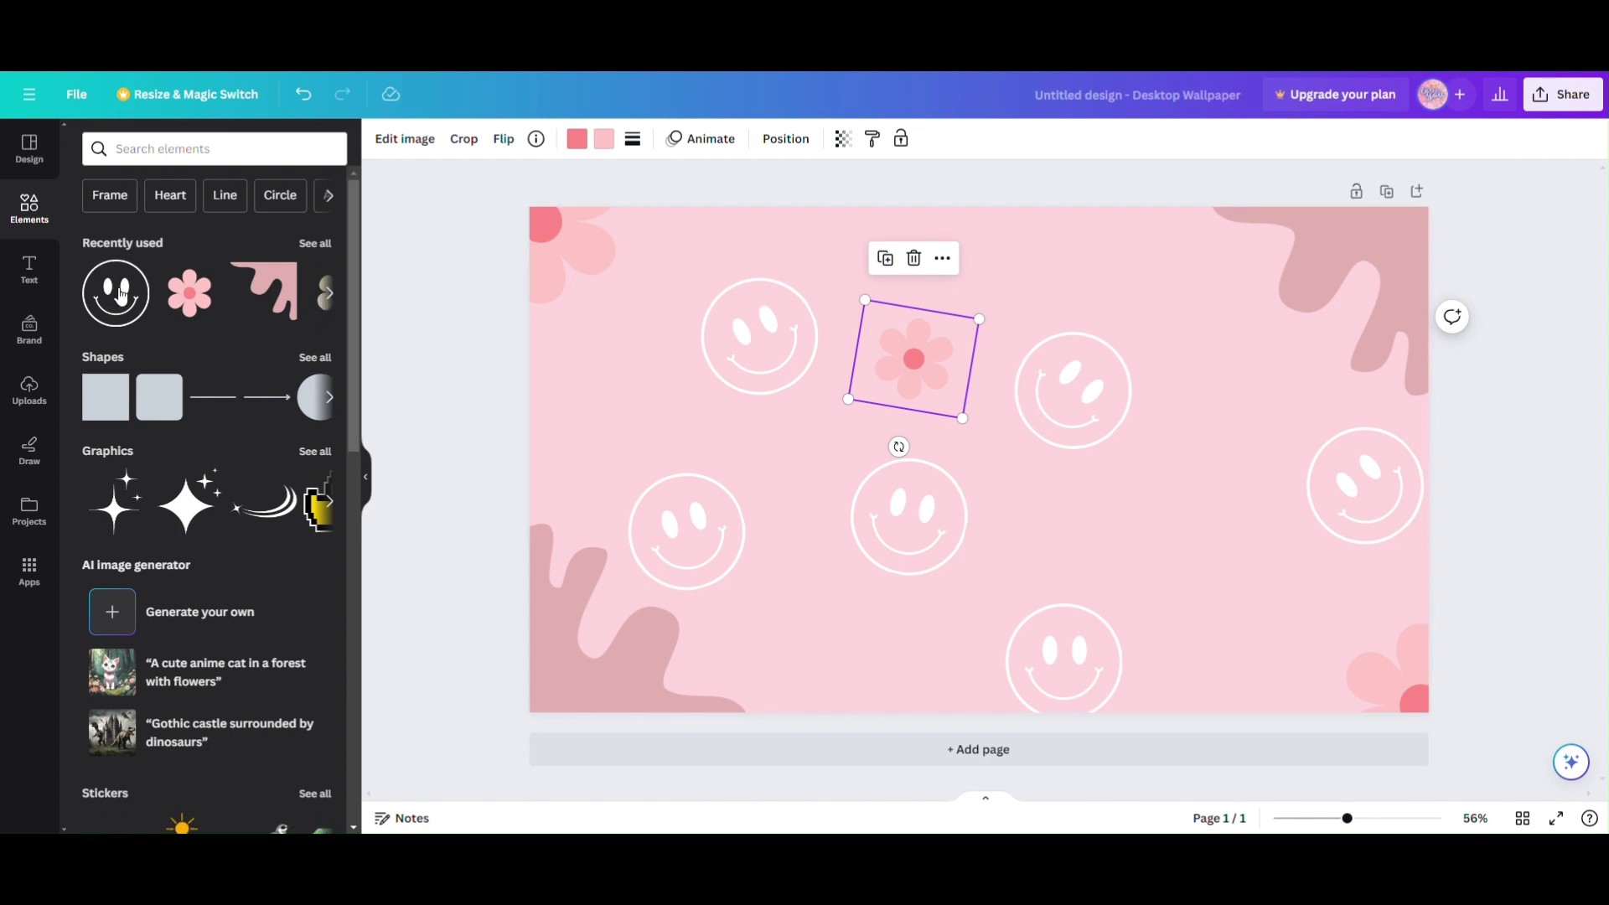
- Add two small flowers, one between the upper-right smiley and drip tilted counterclockwise and one overlapping the page's upper edge
{"action": "left_click_drag", "start_coordinate": [207, 295], "coordinate": [1190, 343]}
{"action": "left_click_drag", "start_coordinate": [1105, 435], "coordinate": [351, 349]}
{"action": "left_click", "coordinate": [927, 311]}
{"action": "left_click", "coordinate": [885, 258]}
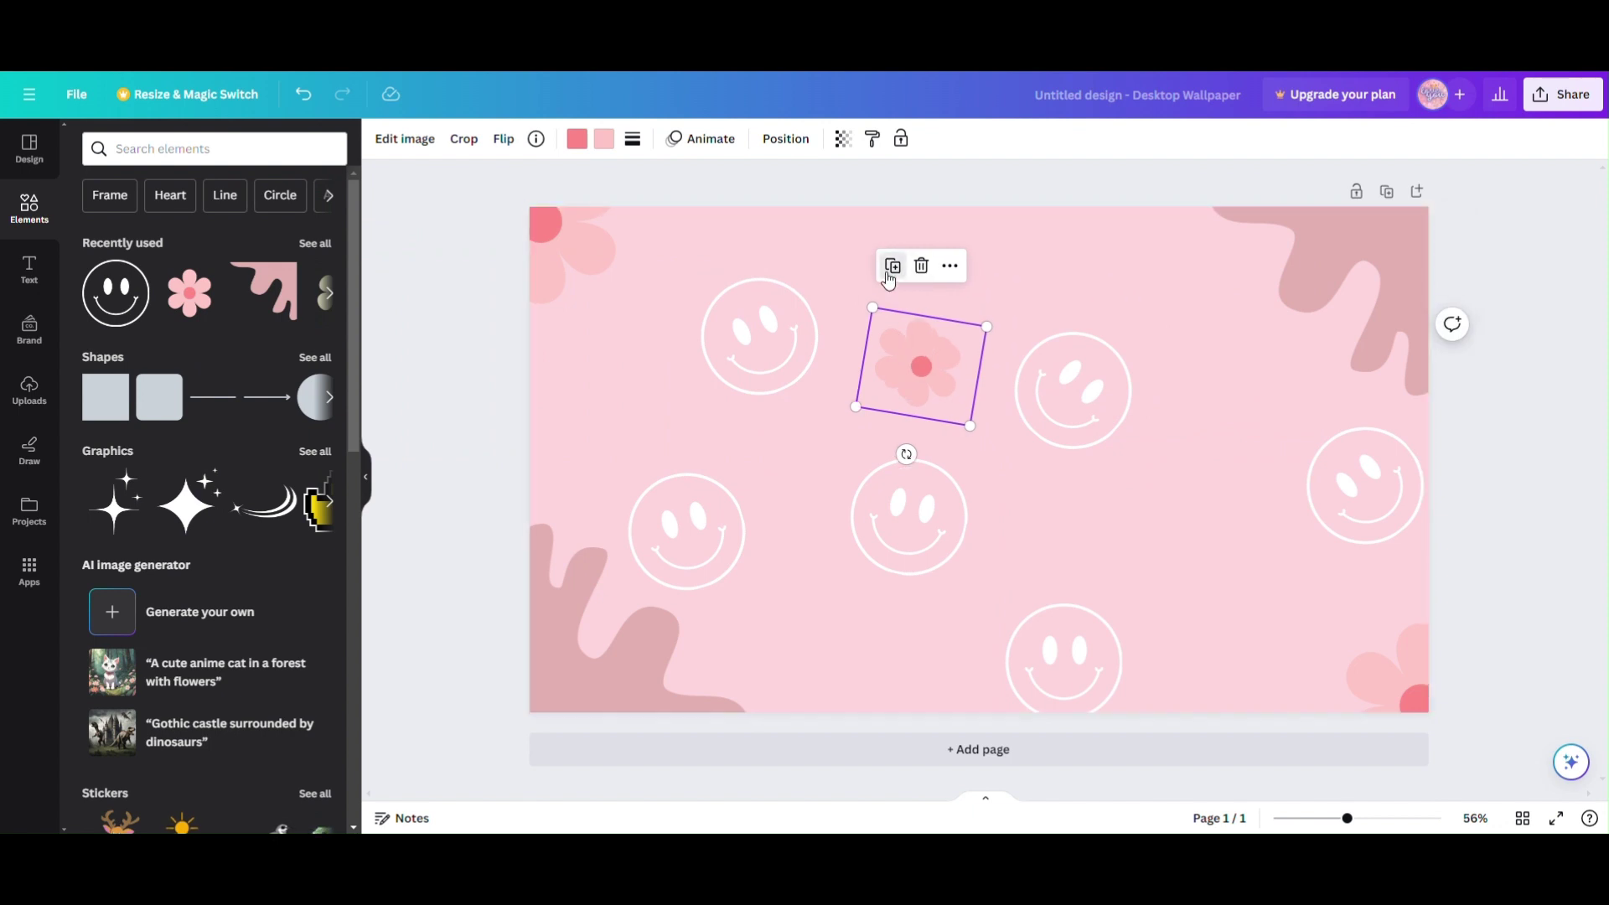
{"action": "left_click_drag", "start_coordinate": [919, 424], "coordinate": [1215, 423]}
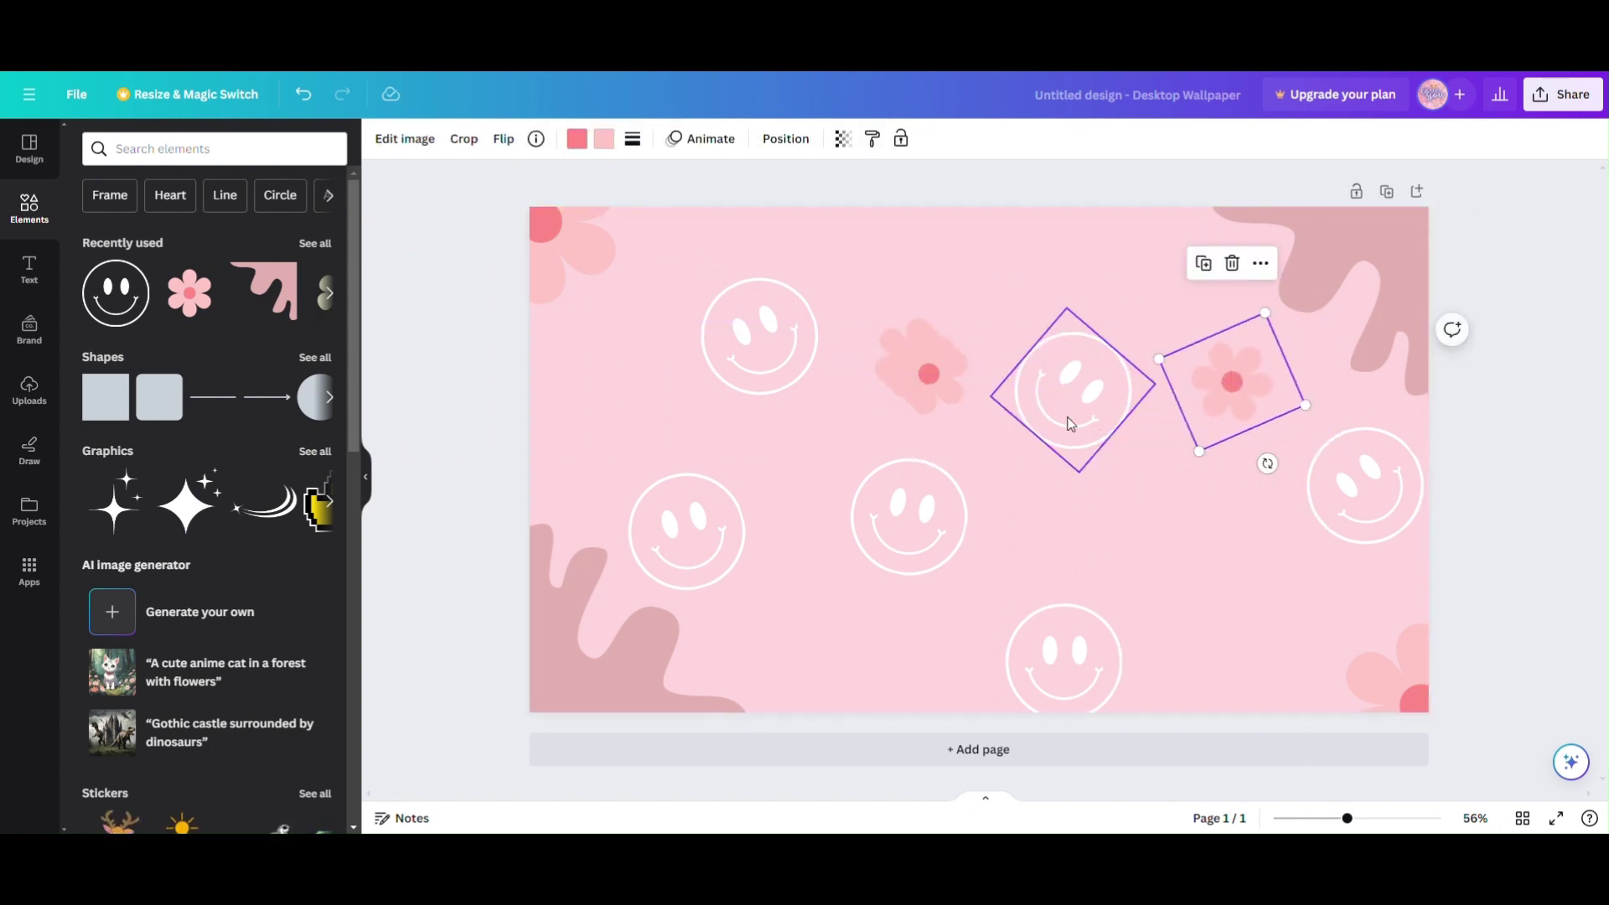
{"action": "left_click", "coordinate": [950, 385]}
{"action": "left_click_drag", "start_coordinate": [950, 385], "coordinate": [1058, 216]}
- Add two more small flowers, one at the page's left edge tilted counterclockwise and one above and right of the lowest smiley tilted clockwise
{"action": "left_click_drag", "start_coordinate": [218, 291], "coordinate": [282, 335]}
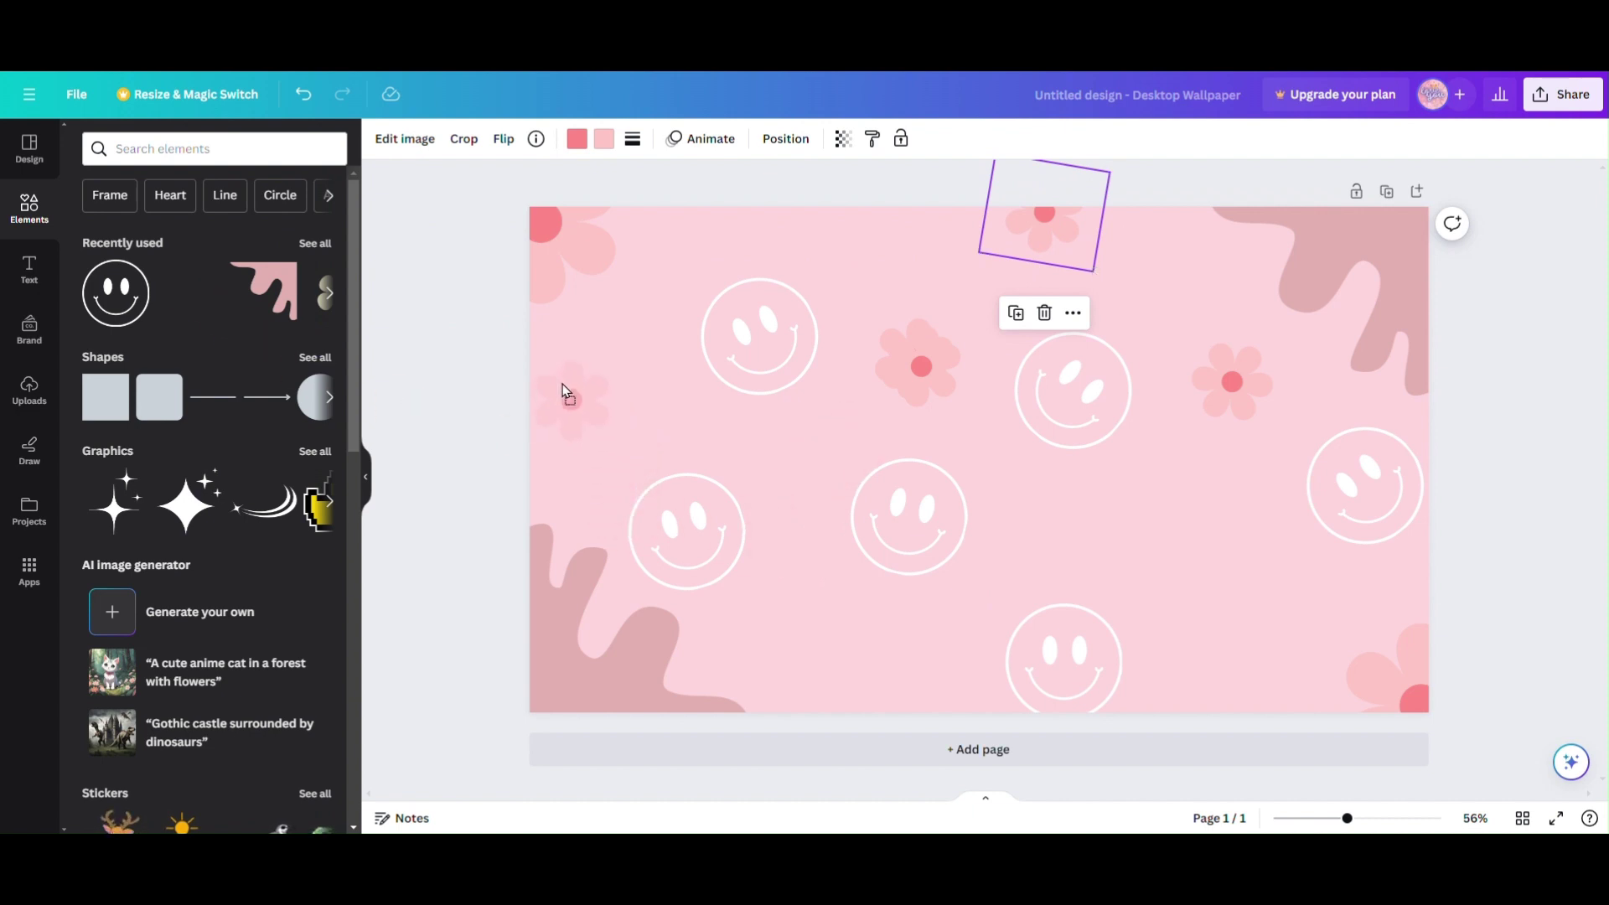
{"action": "left_click_drag", "start_coordinate": [563, 388], "coordinate": [563, 389]}
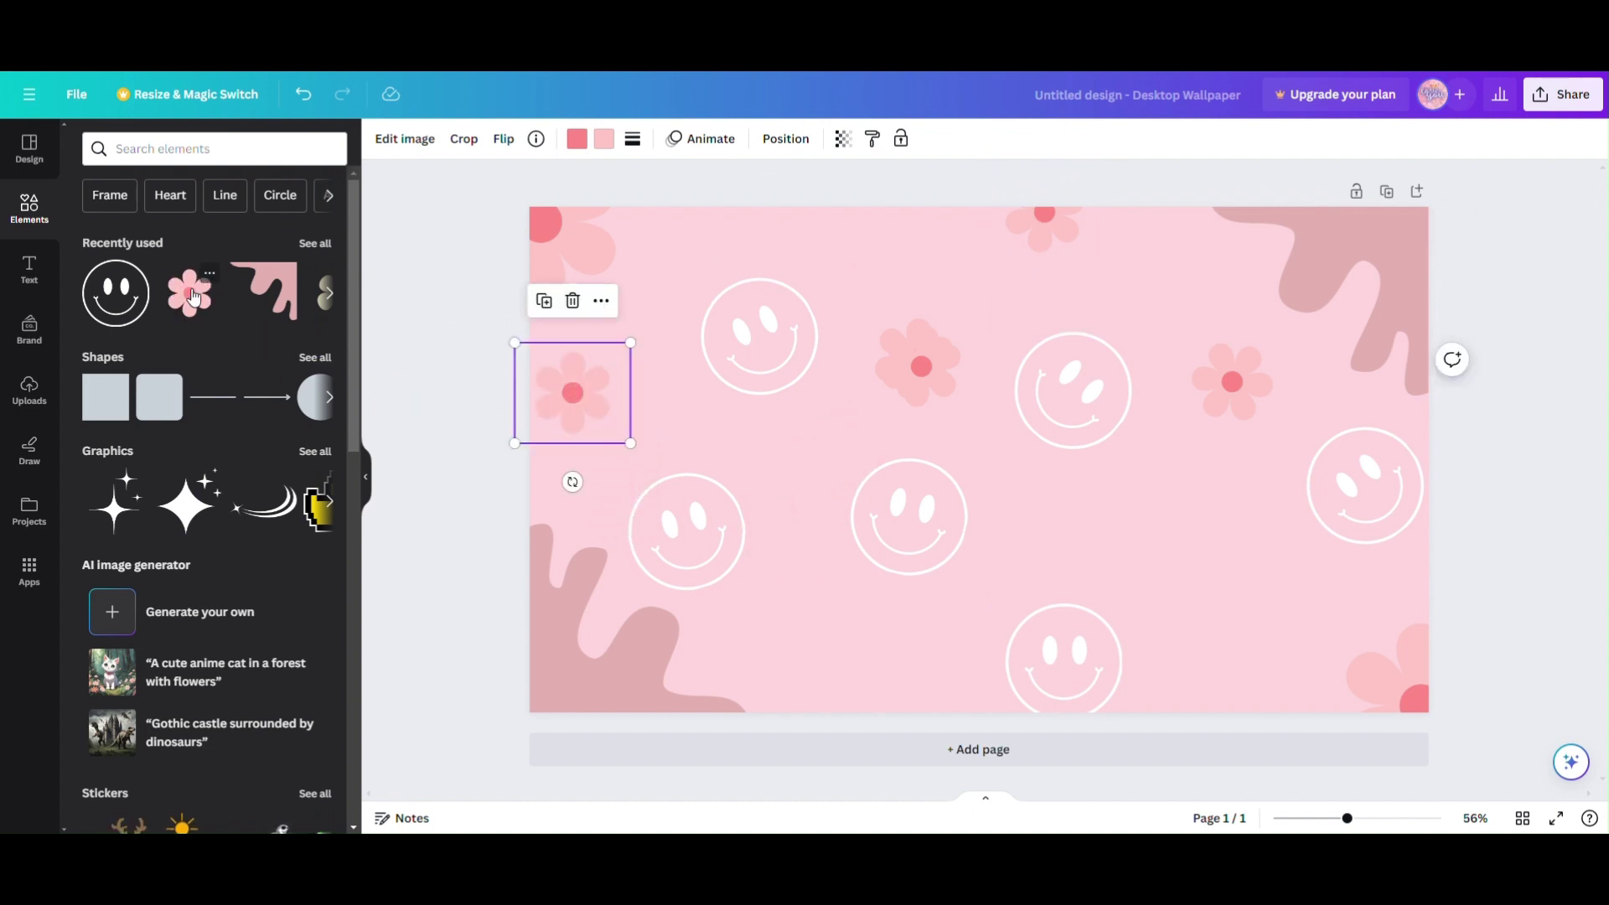
{"action": "left_click_drag", "start_coordinate": [193, 296], "coordinate": [435, 290]}
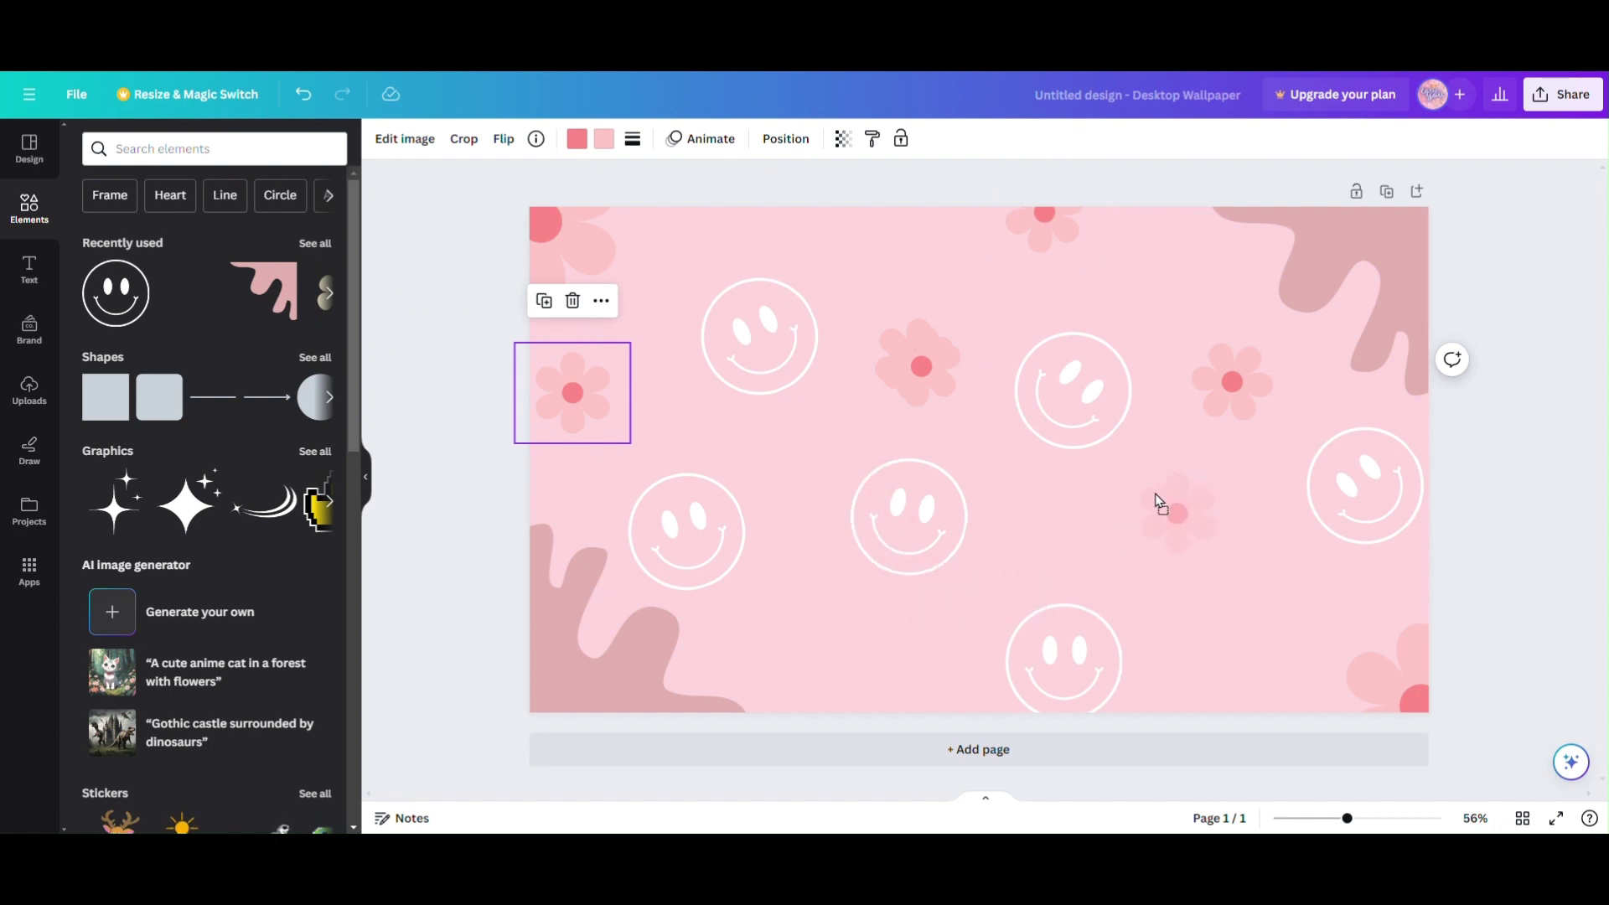
{"action": "left_click_drag", "start_coordinate": [1155, 501], "coordinate": [1155, 549]}
{"action": "left_click", "coordinate": [545, 423]}
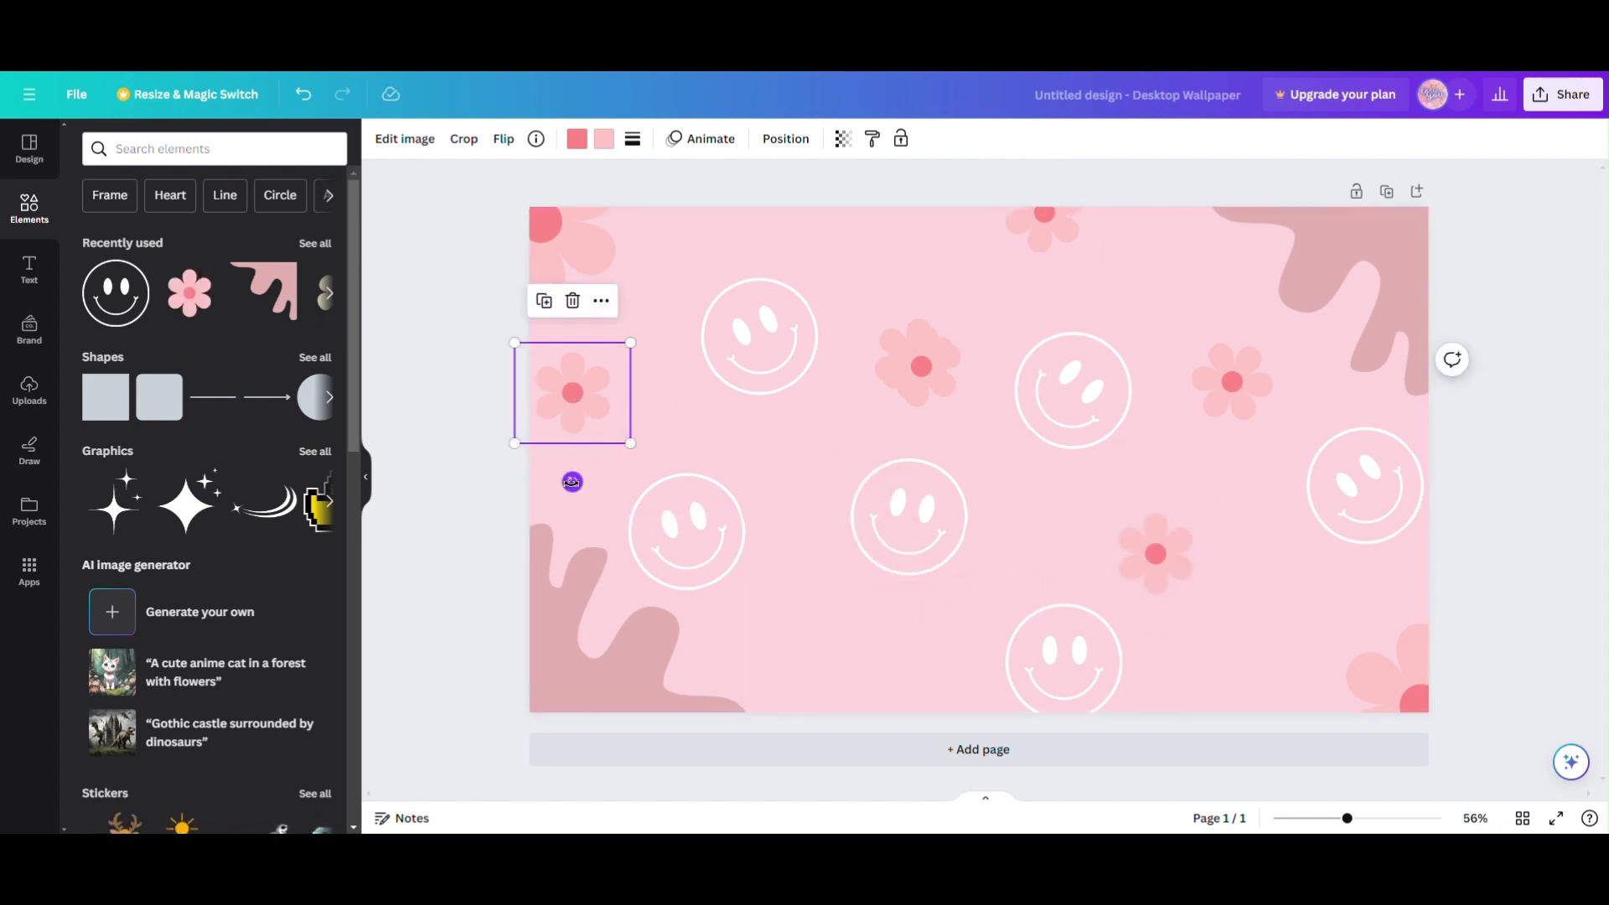
{"action": "left_click_drag", "start_coordinate": [571, 481], "coordinate": [597, 478]}
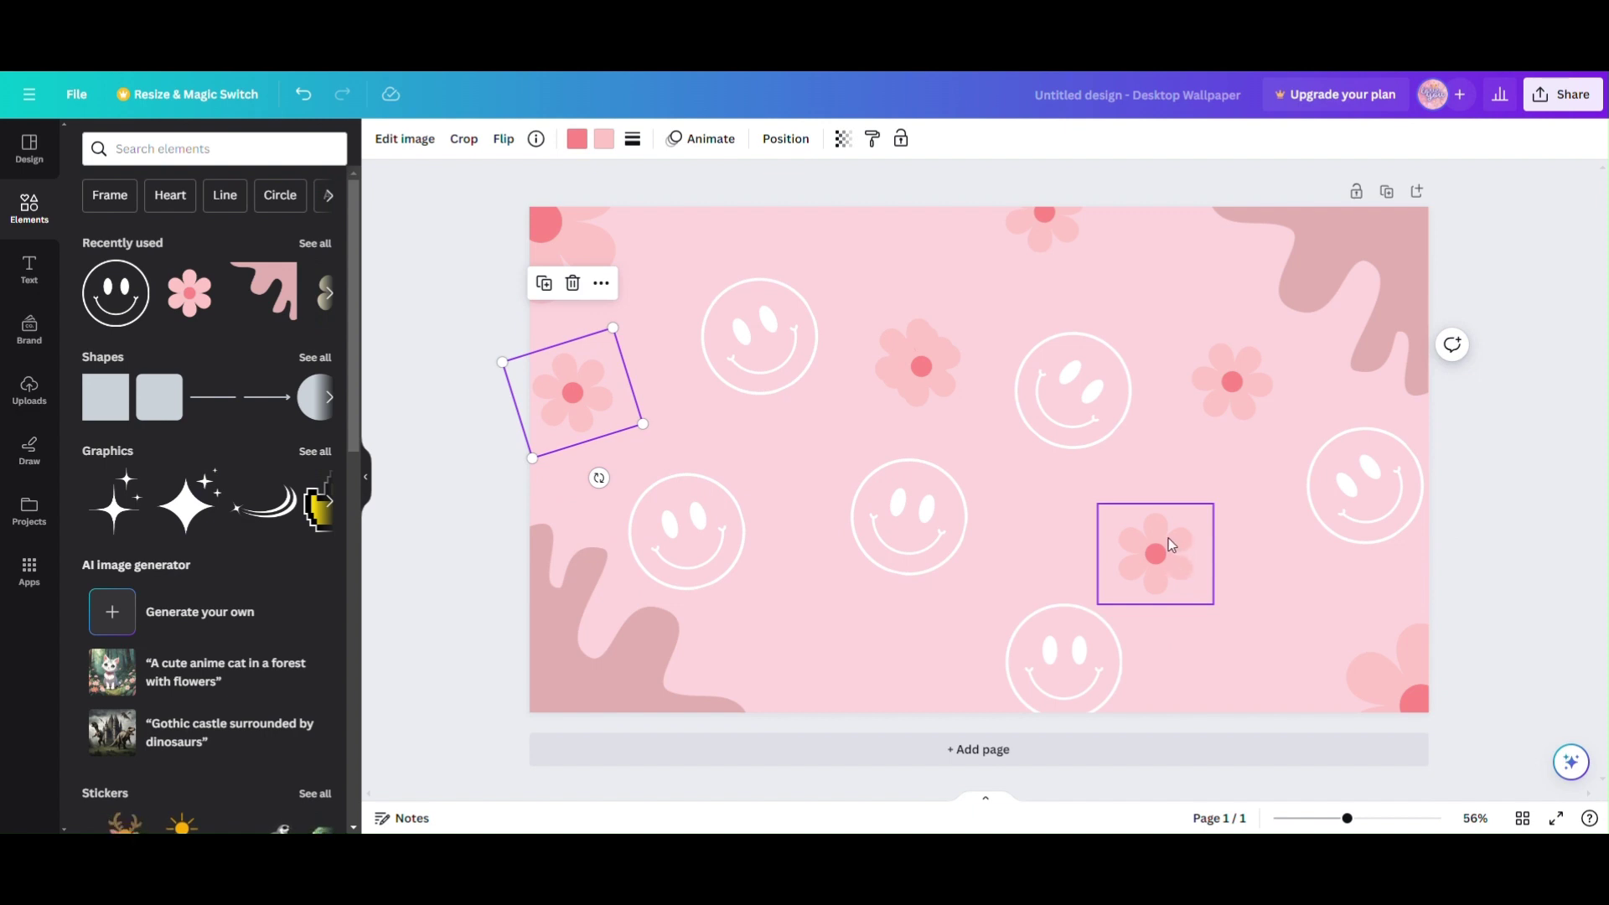
{"action": "left_click", "coordinate": [1153, 578]}
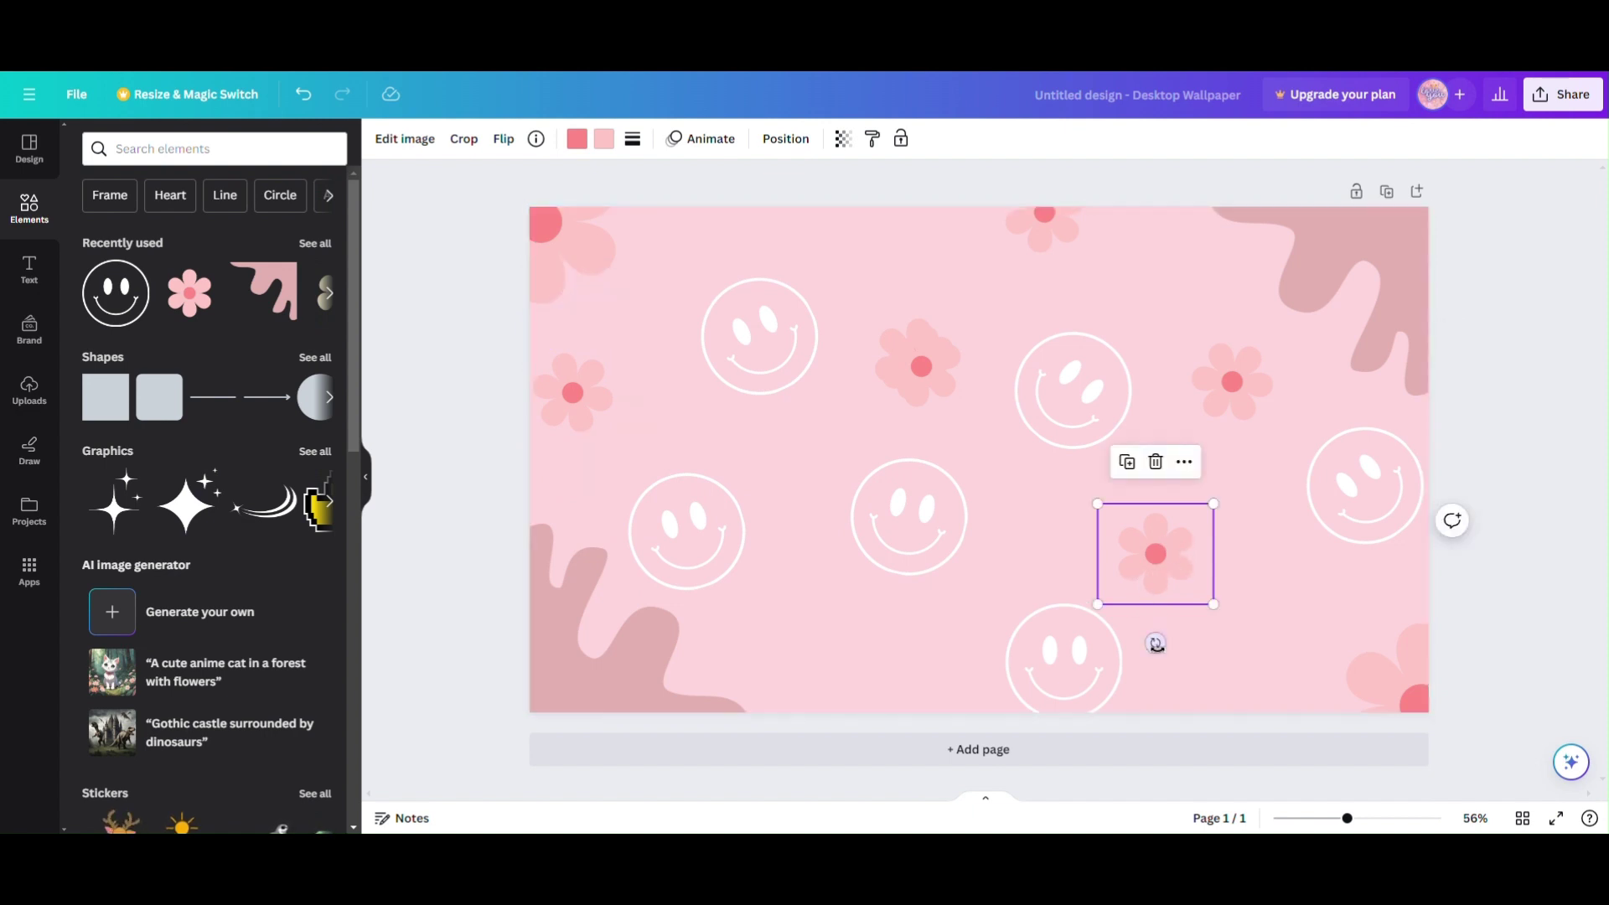
{"action": "left_click_drag", "start_coordinate": [1156, 643], "coordinate": [1115, 634]}
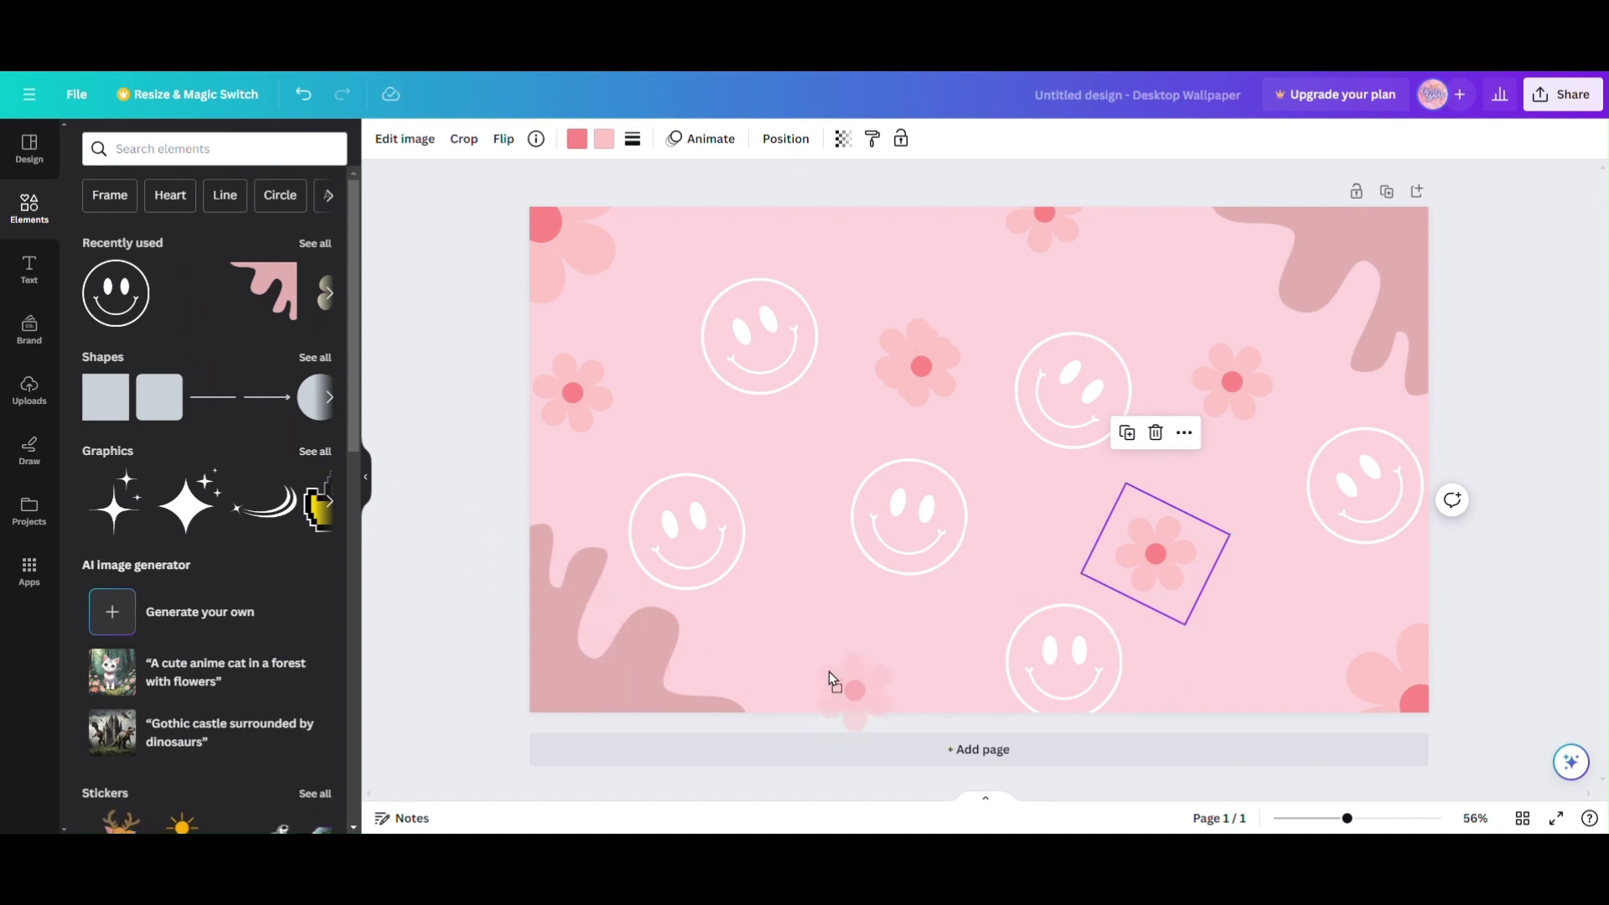
- Add a small flower right of the lower-left drip, tilt it slightly clockwise, and place a flower copy overlapping the page's lower edge
{"action": "left_click", "coordinate": [811, 639]}
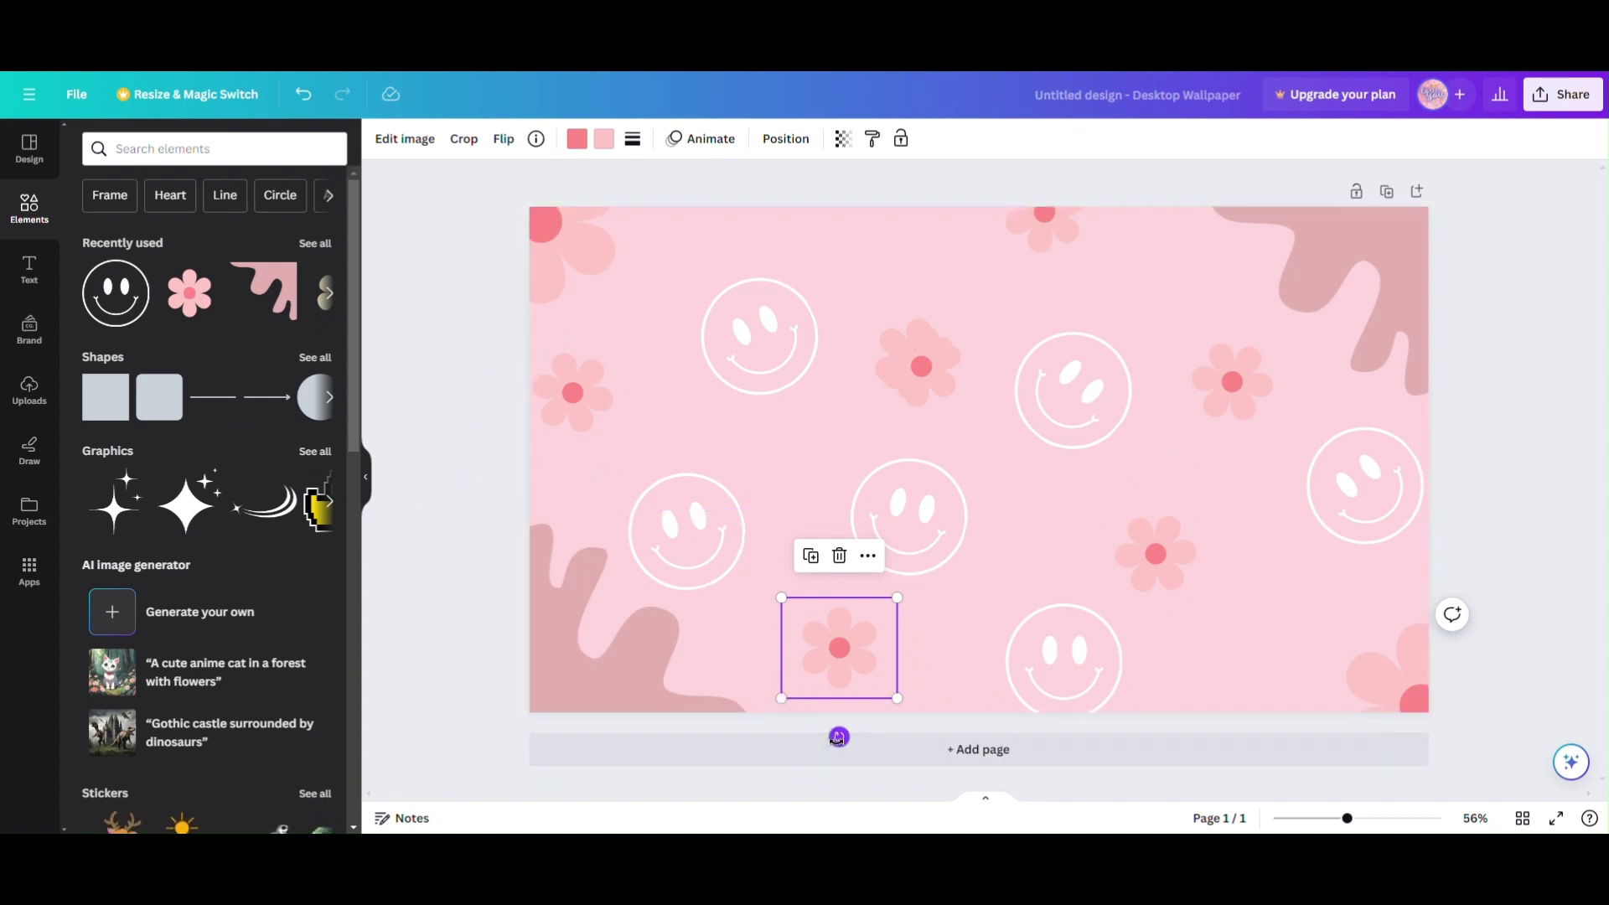
{"action": "left_click_drag", "start_coordinate": [837, 737], "coordinate": [811, 733]}
{"action": "left_click_drag", "start_coordinate": [922, 363], "coordinate": [1292, 746]}
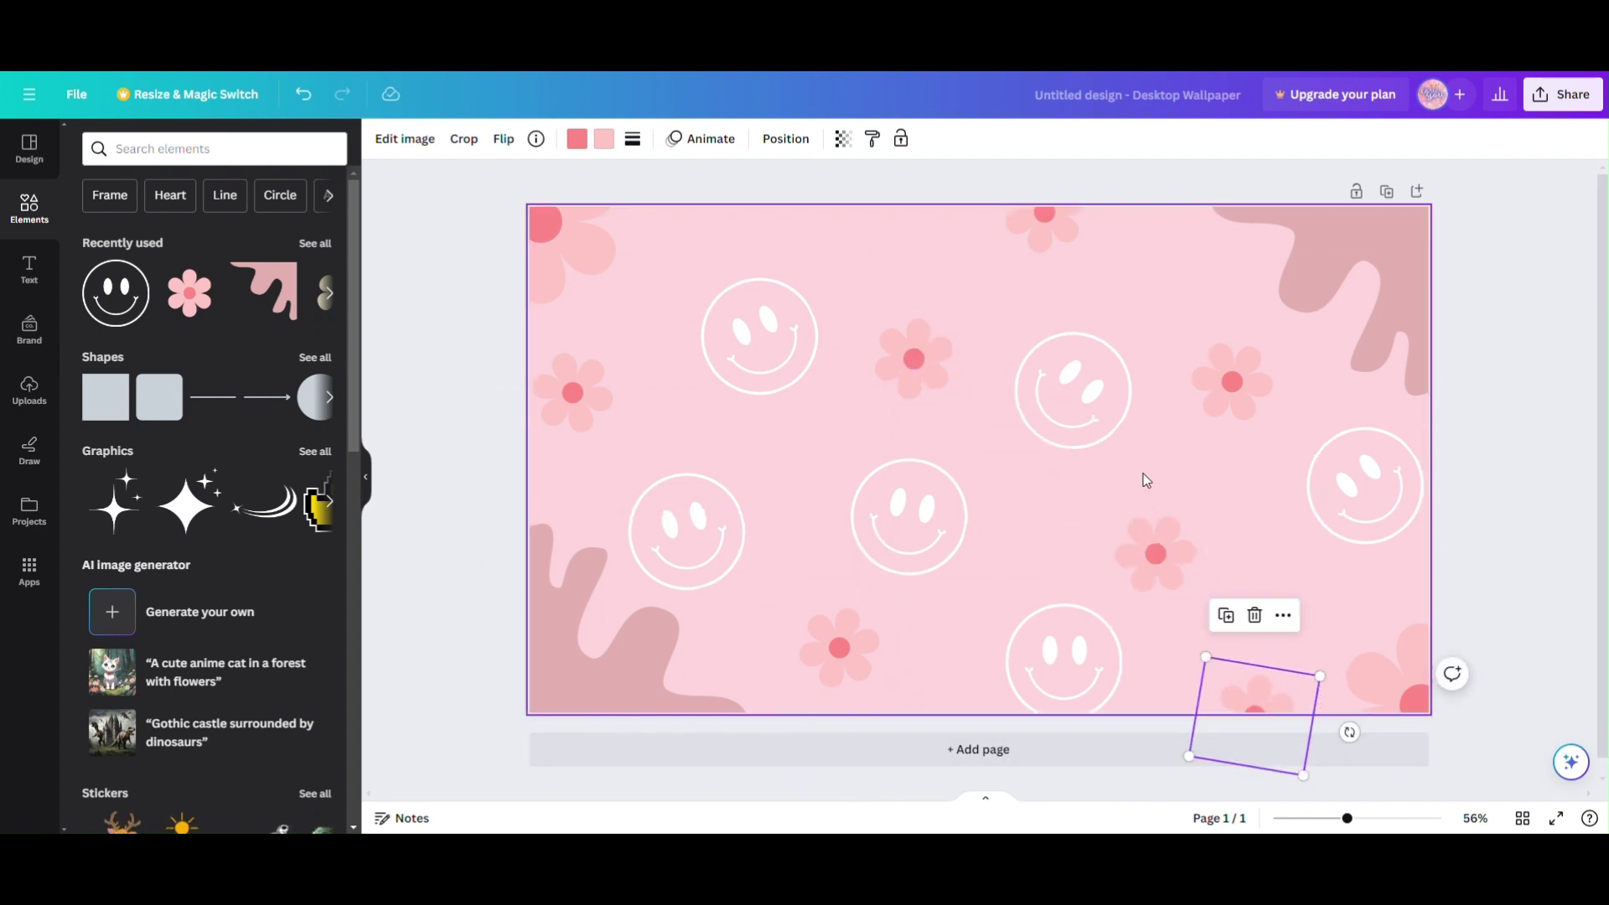
{"action": "left_click", "coordinate": [951, 377]}
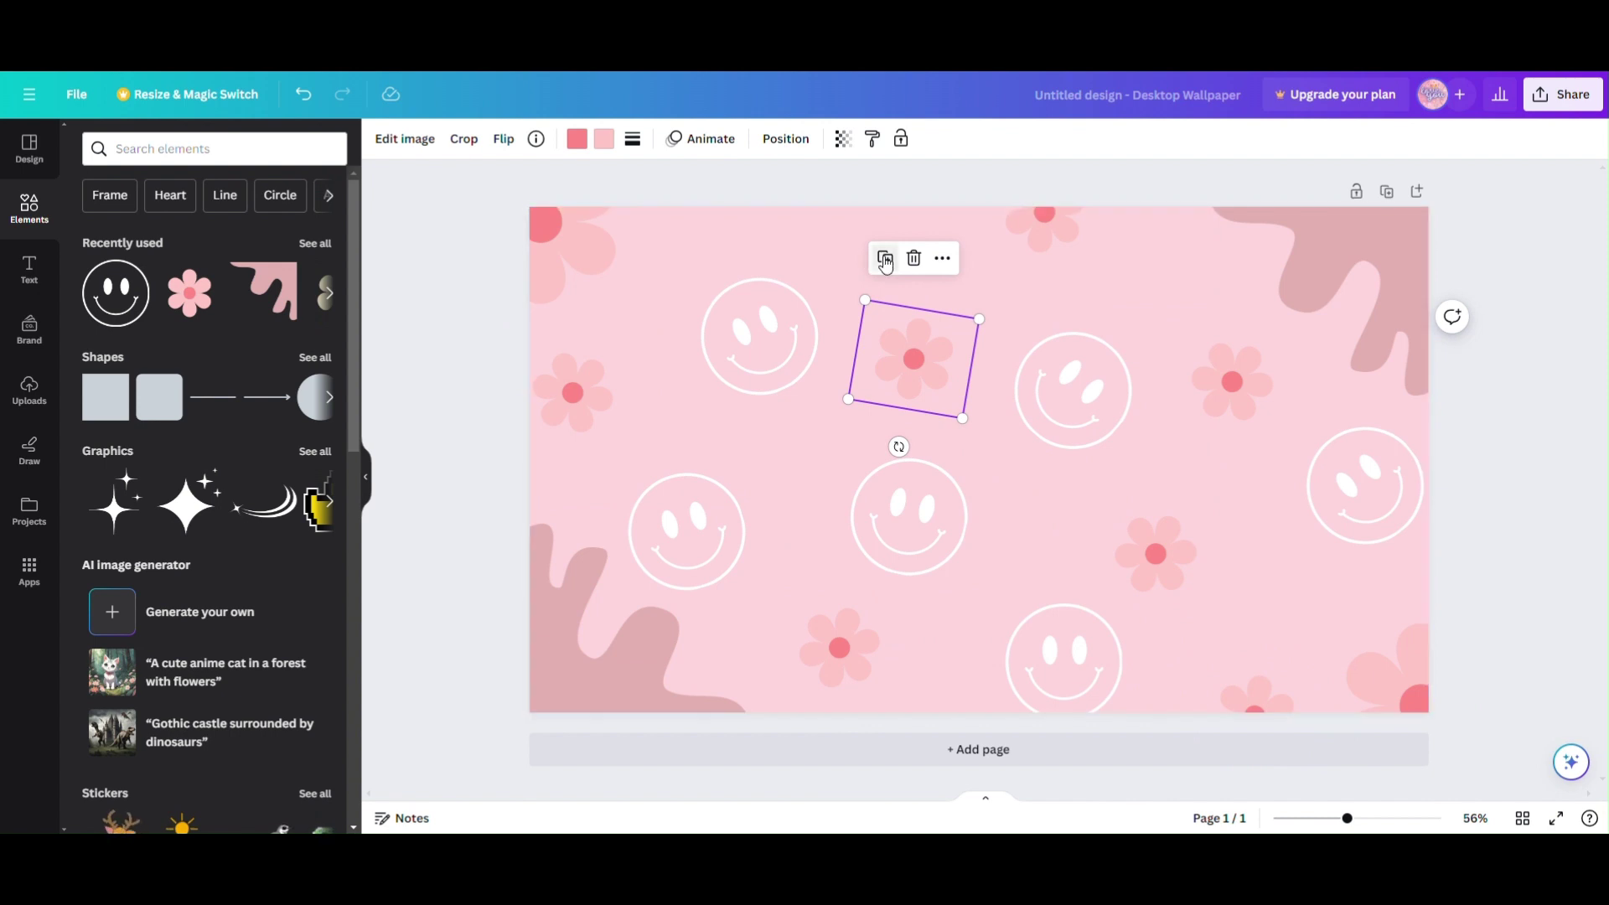
{"action": "left_click_drag", "start_coordinate": [903, 411], "coordinate": [869, 434]}
{"action": "left_click", "coordinate": [865, 292]}
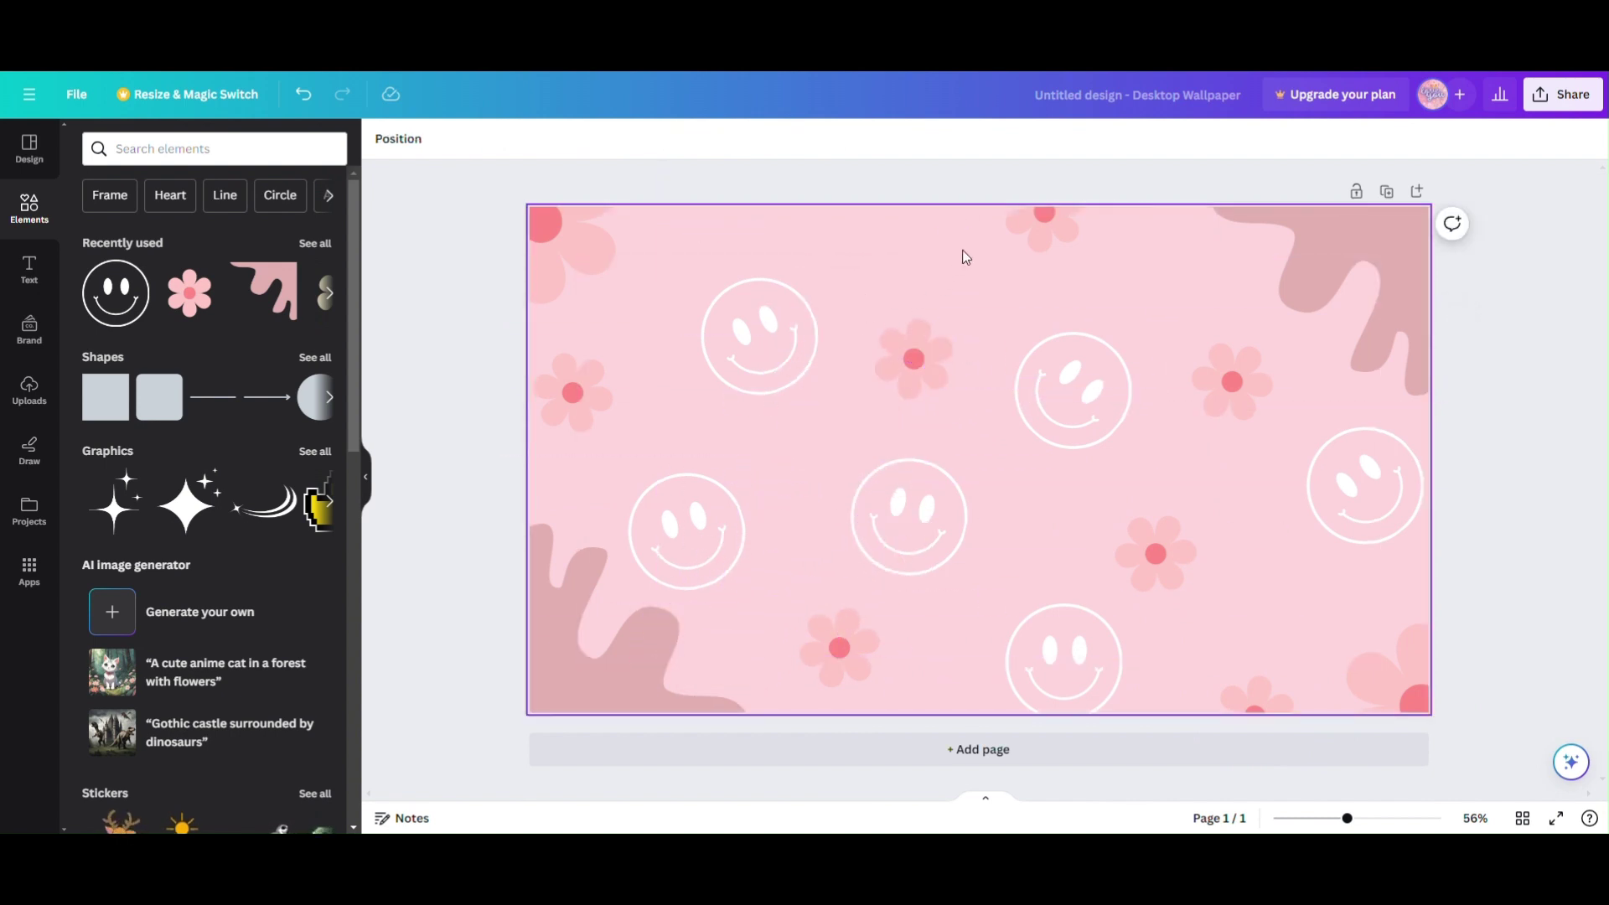